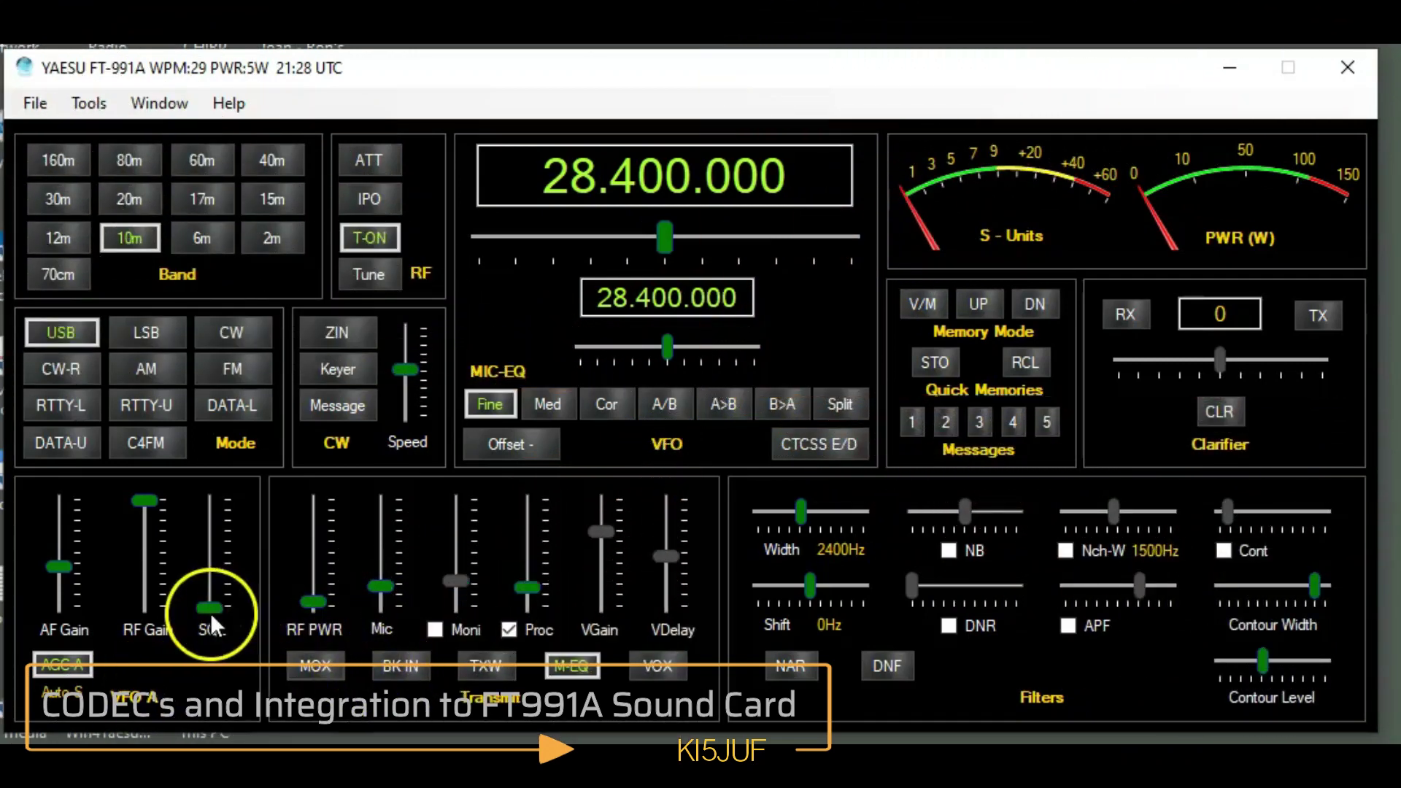
- Nudge the VFO A SQL slider upward to raise squelch on 28.400 MHz USB
left_click_drag(210, 608, 210, 584)
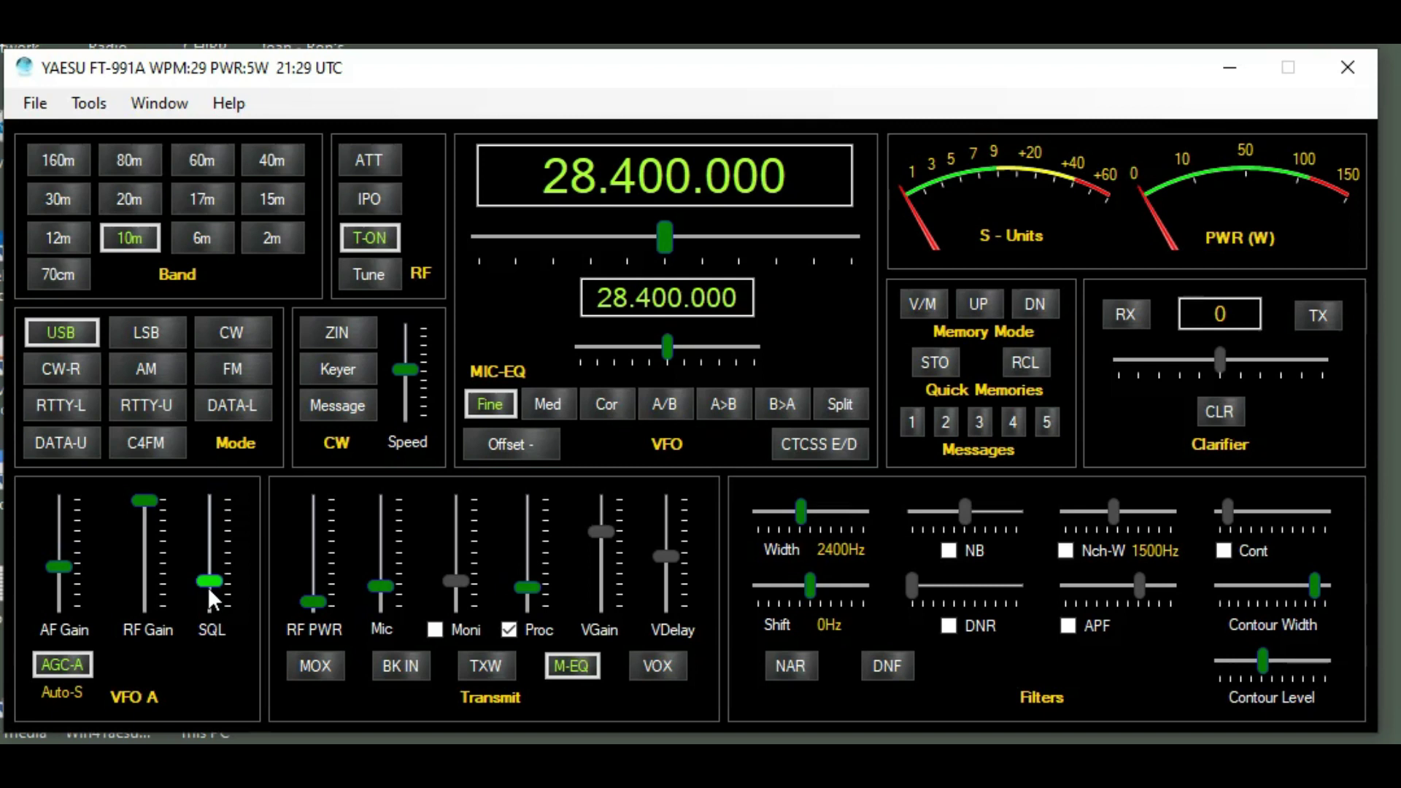
left_click(178, 657)
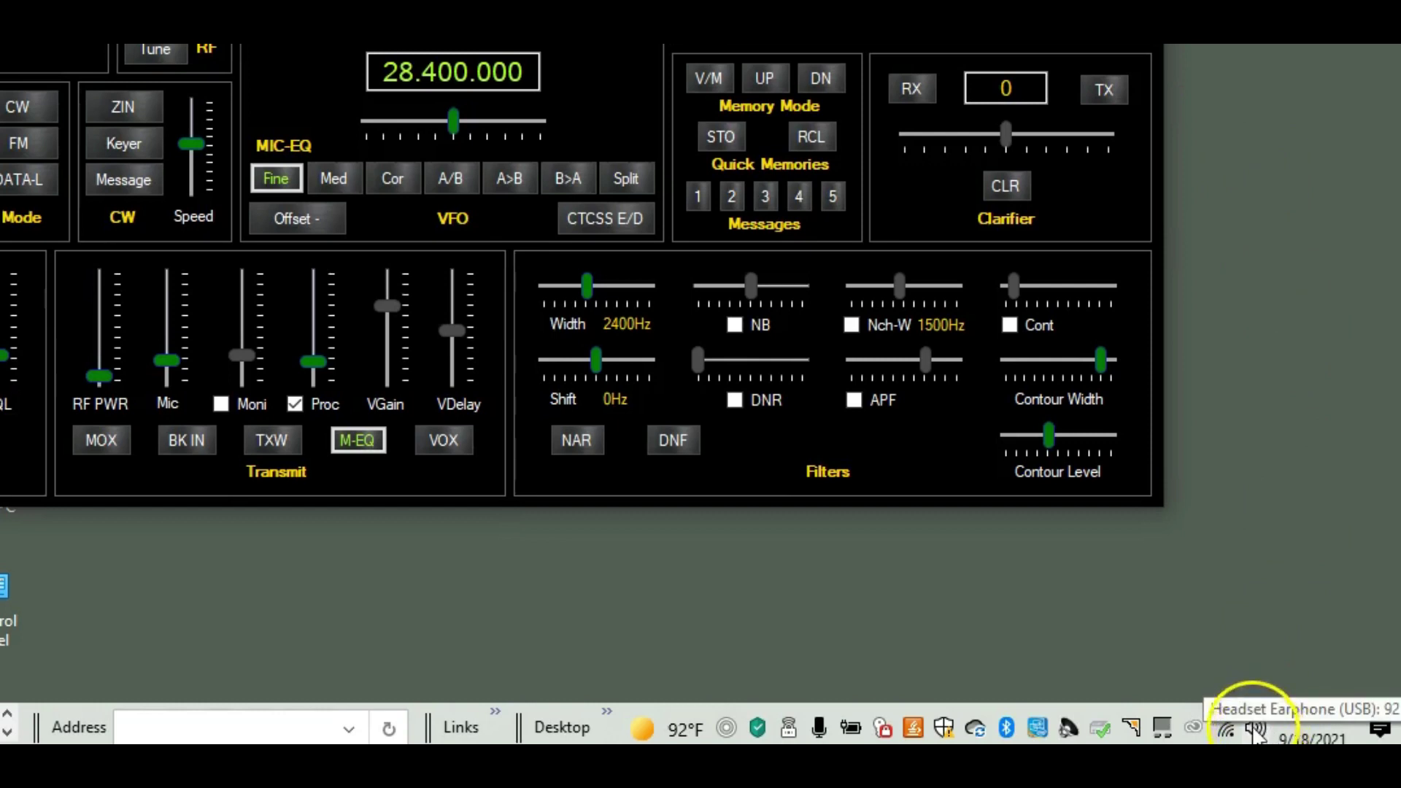
- Open Sound settings from the taskbar speaker, keeping the Jabra EVOLVE headset earphone as output
right_click(1257, 732)
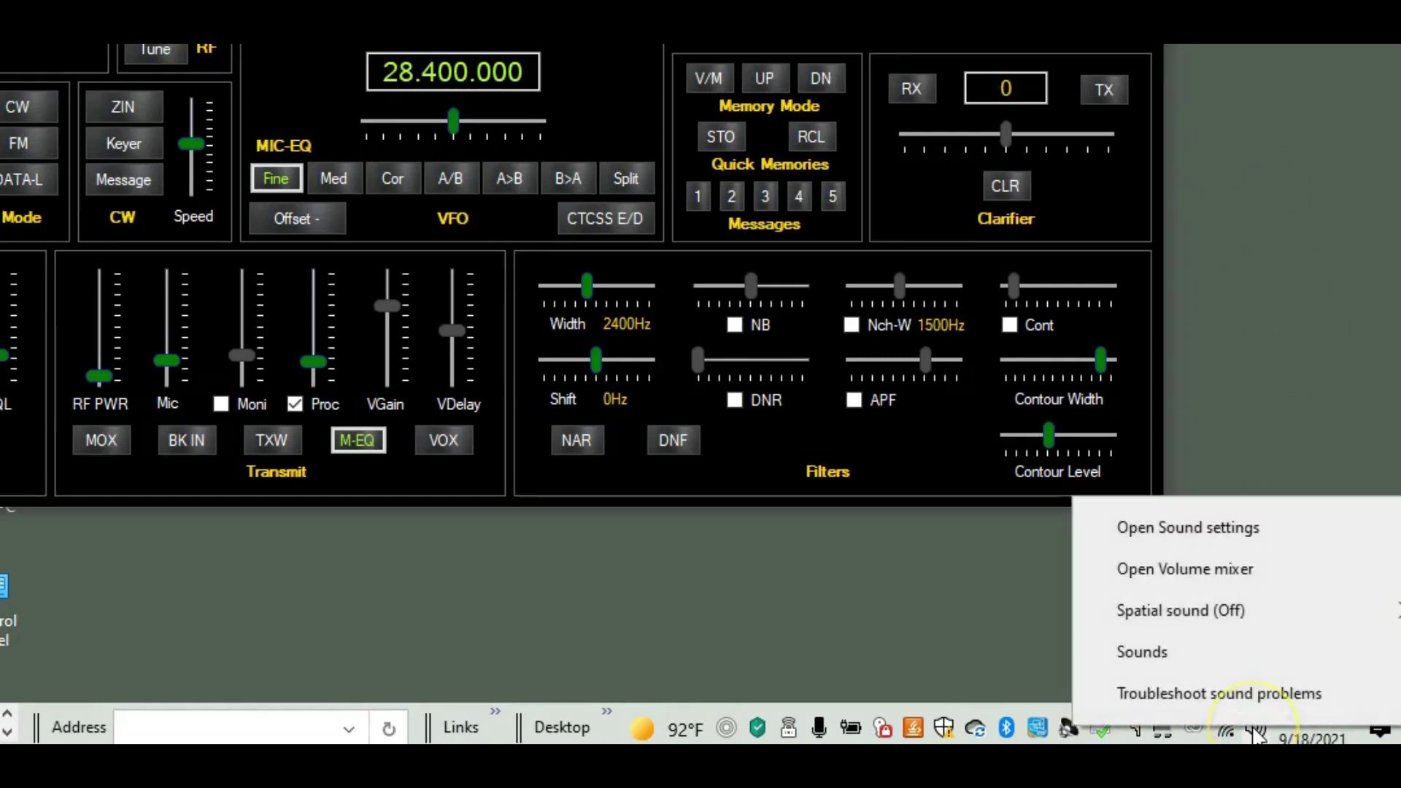
left_click(1229, 527)
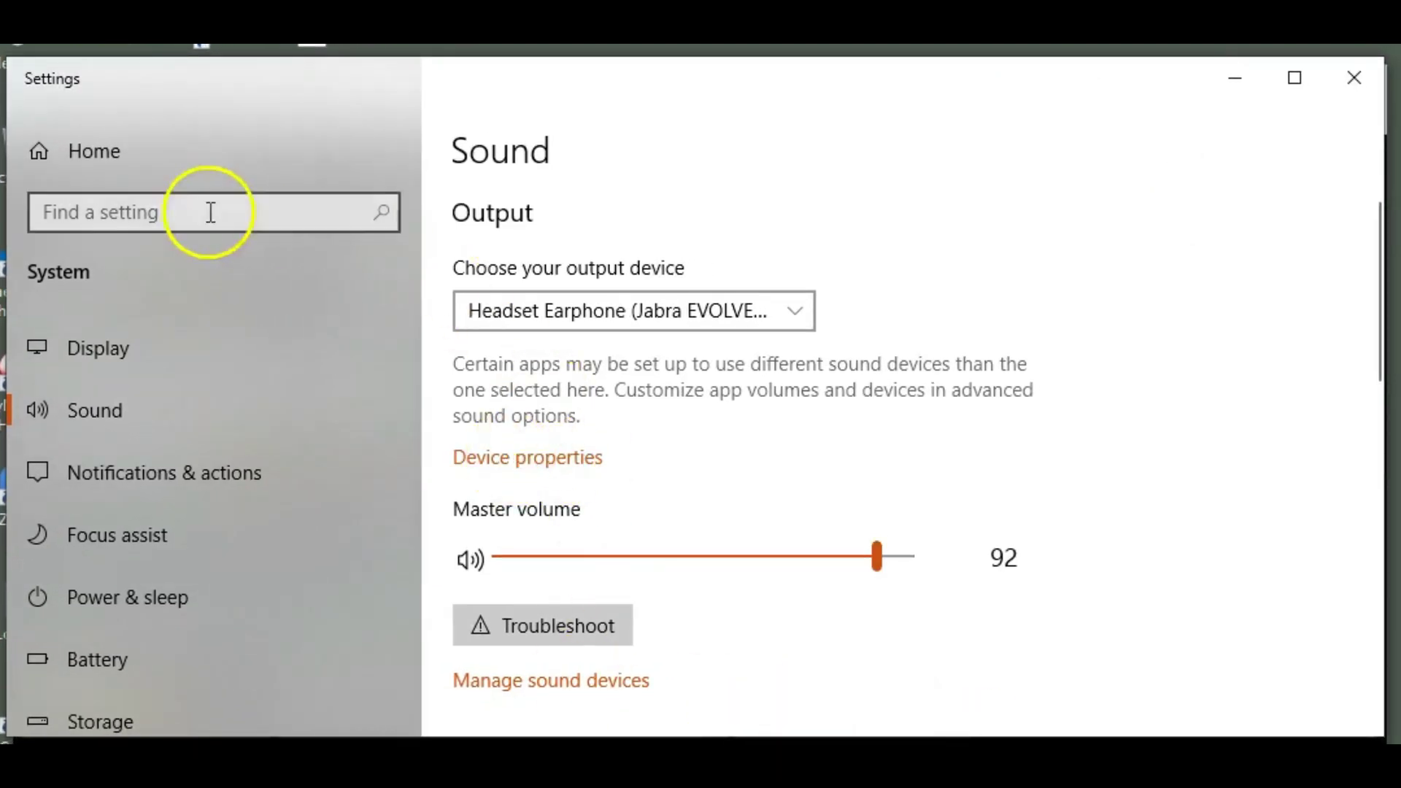
left_click(93, 418)
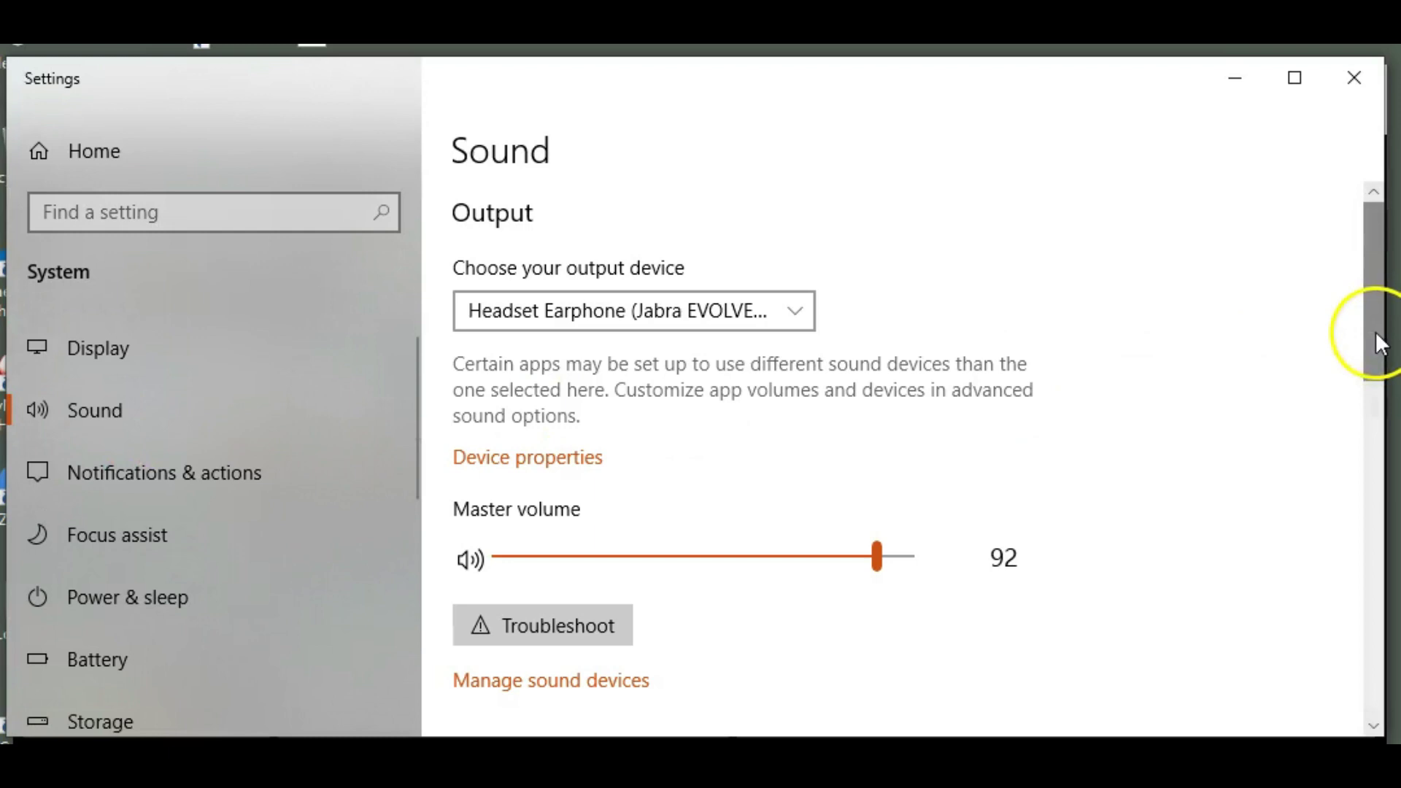
mouse_move(1377, 334)
left_mouse_down()
mouse_move(1375, 461)
mouse_move(1369, 296)
left_mouse_up()
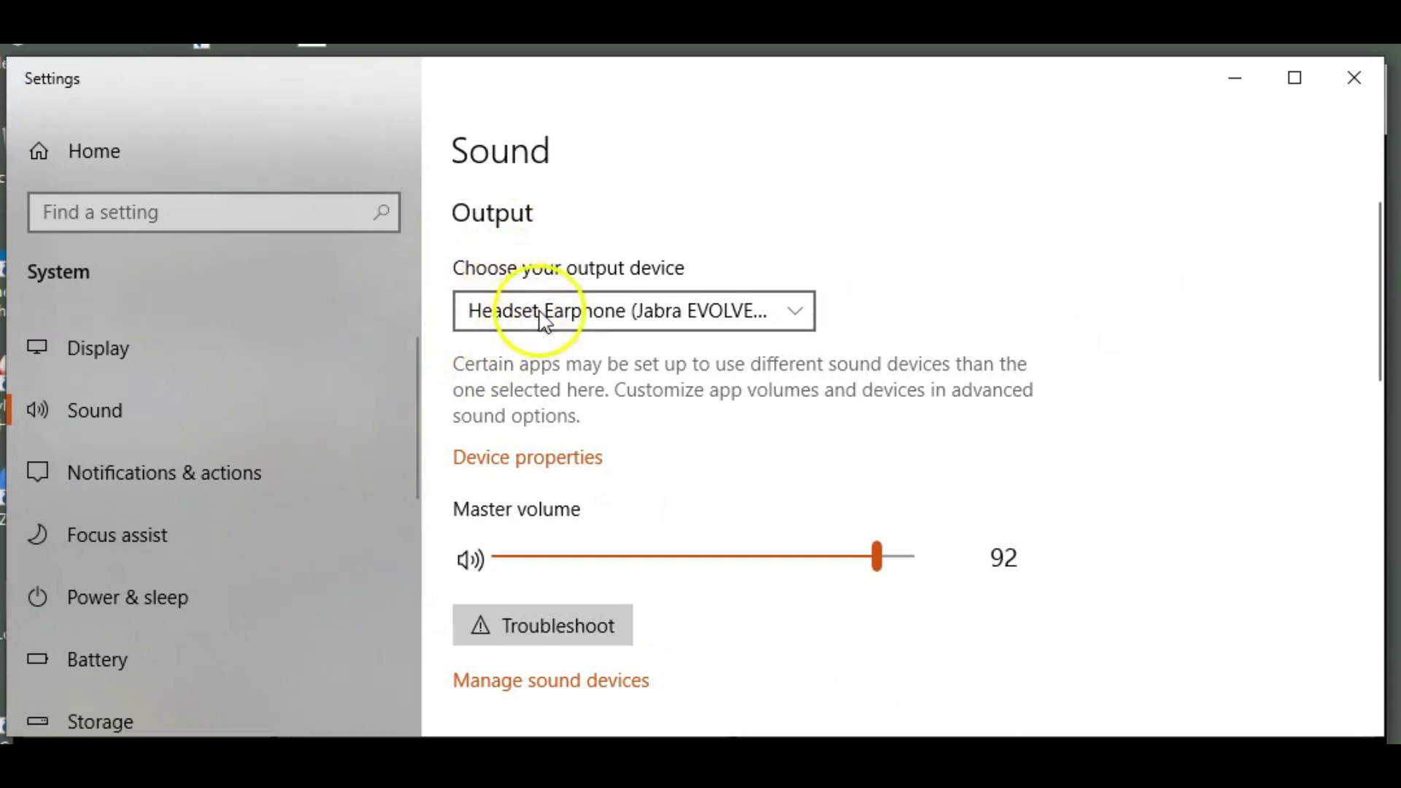
left_click(802, 311)
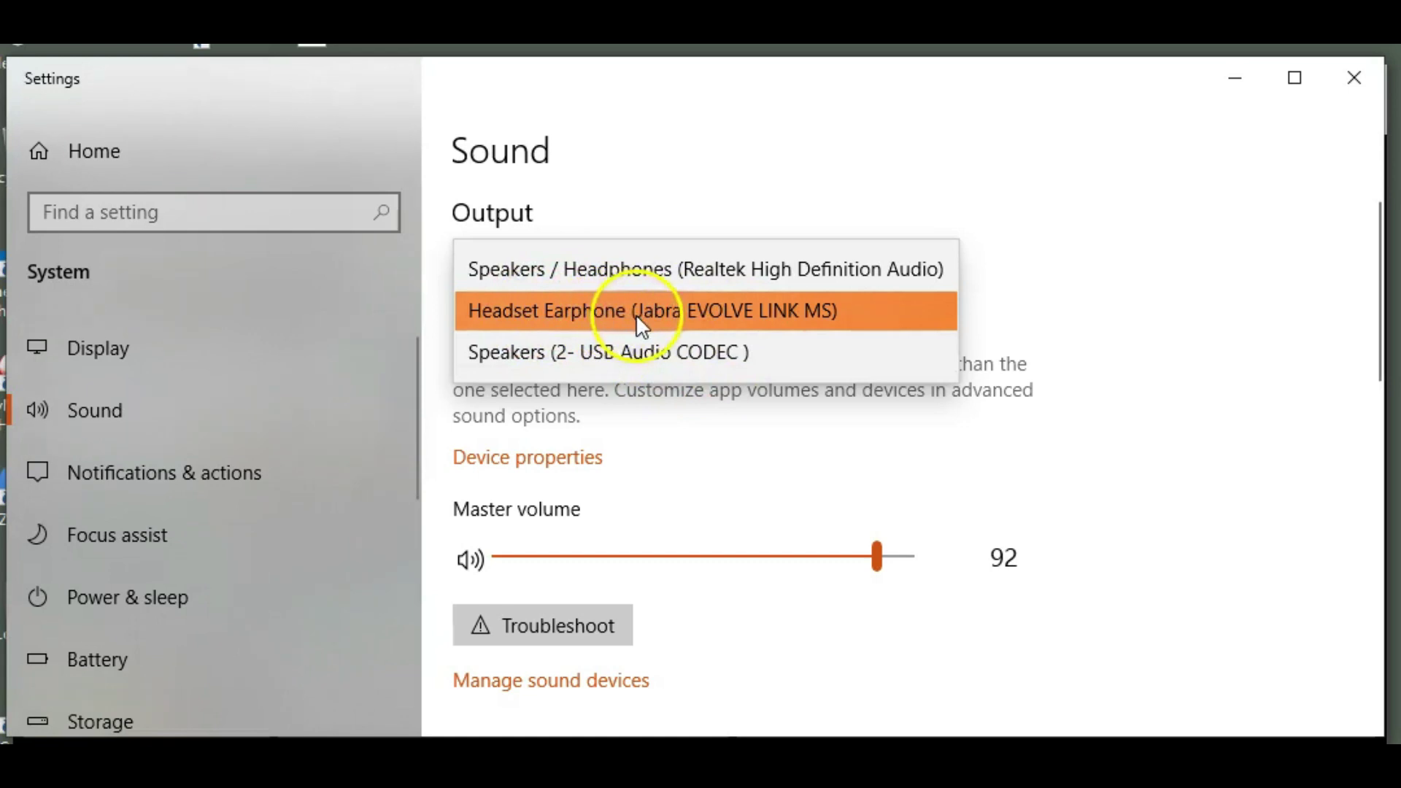
left_click(1211, 307)
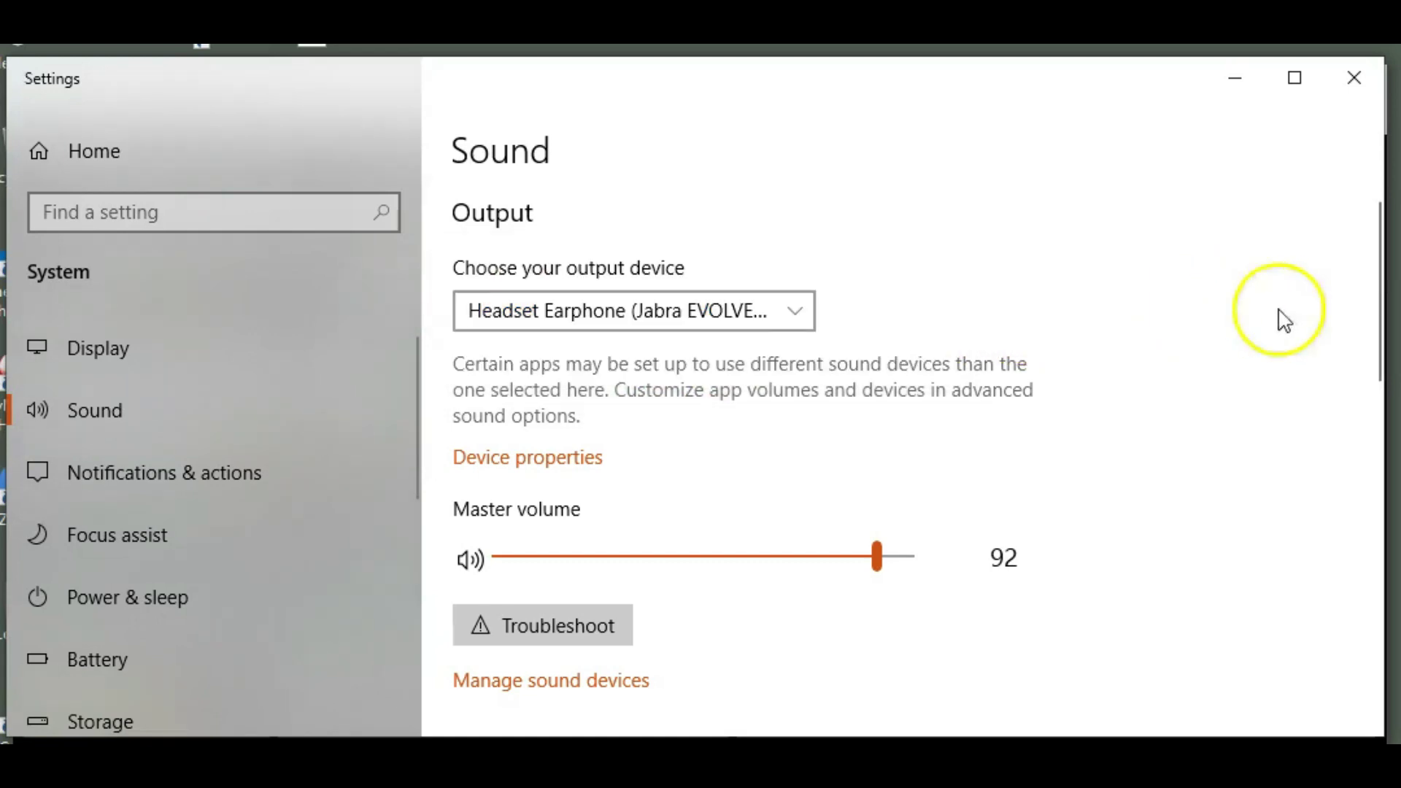
- Select Microphone (2- USB Audio CODEC) as the input device in the Input section
mouse_move(1382, 294)
left_mouse_down()
mouse_move(1379, 450)
mouse_move(1379, 384)
left_mouse_up()
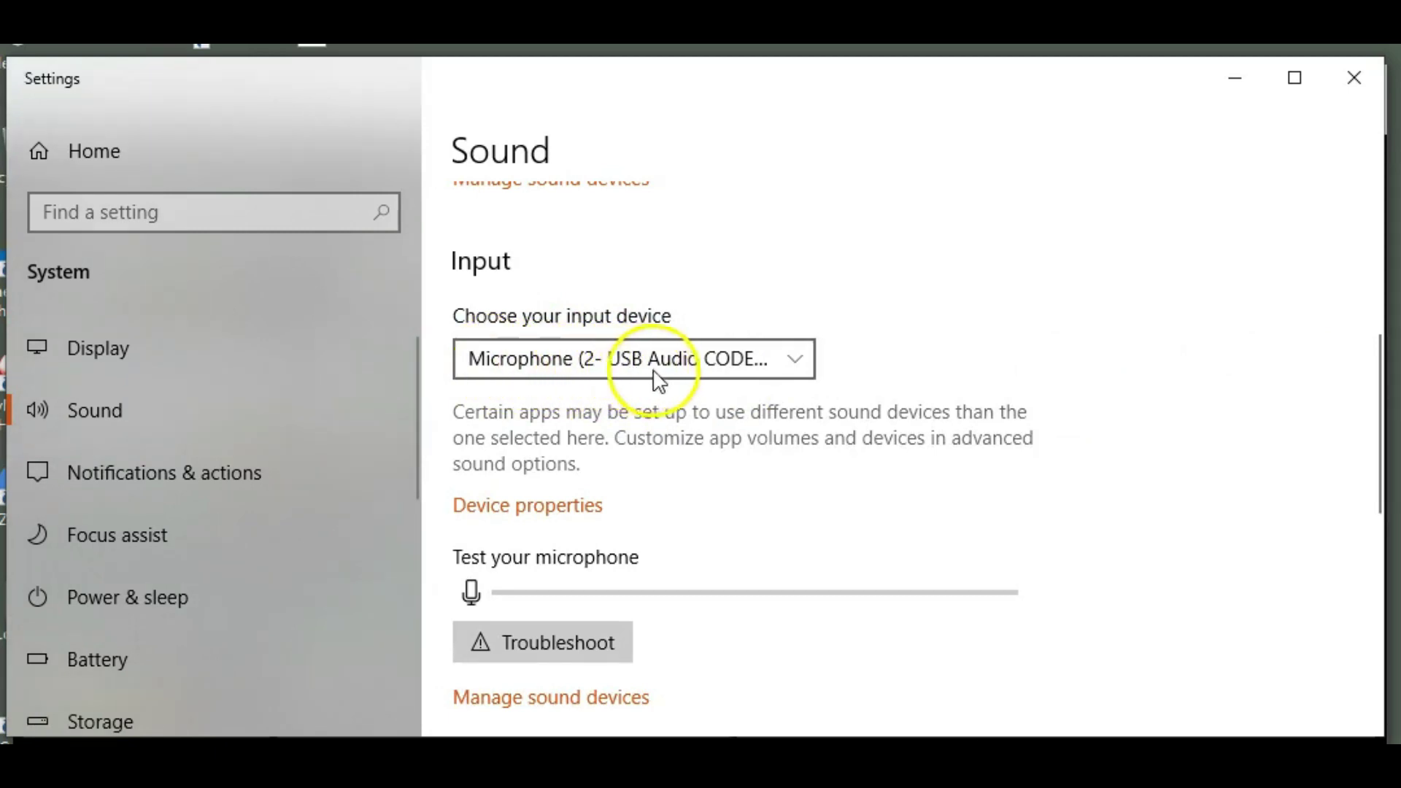
left_click(804, 372)
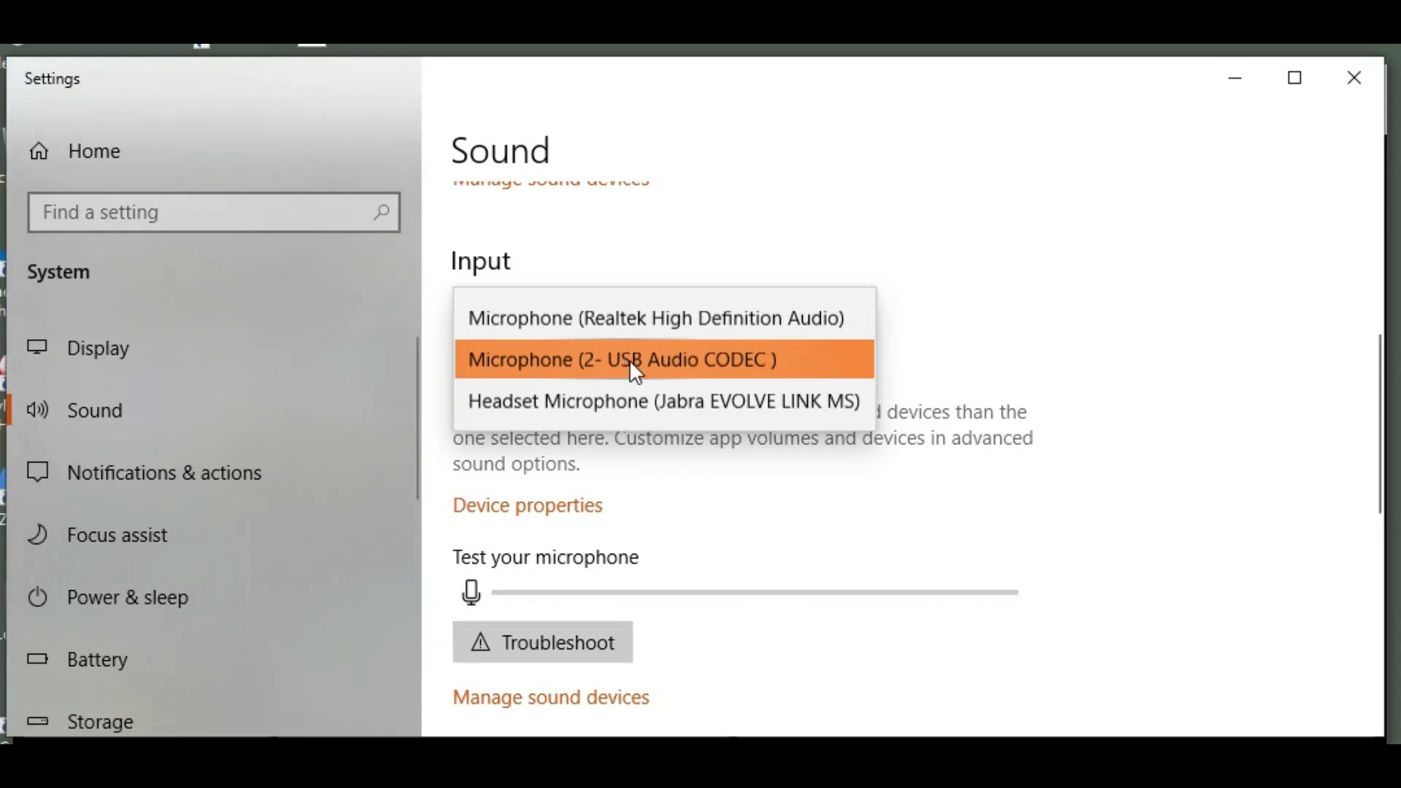
left_click(629, 359)
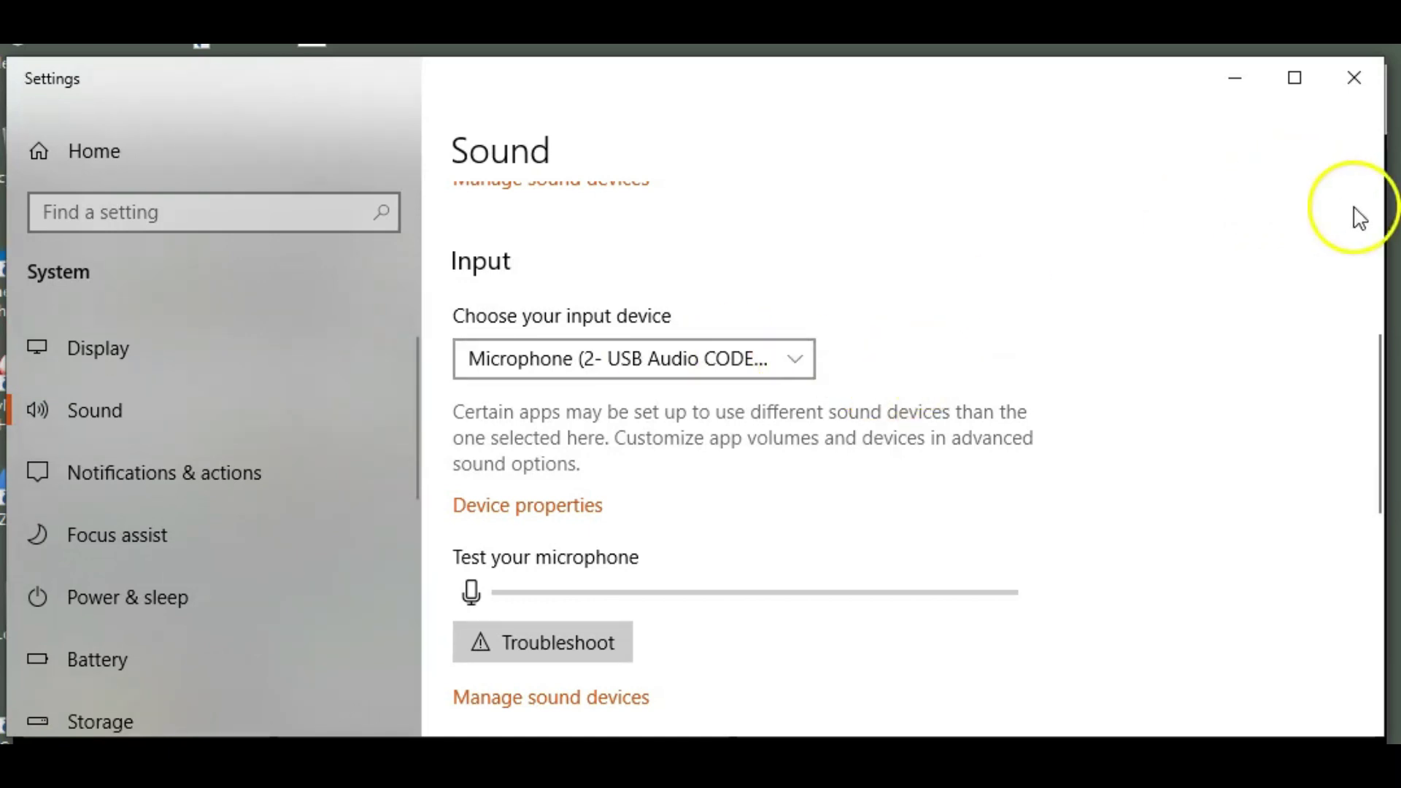
mouse_move(1376, 359)
left_mouse_down()
mouse_move(1367, 298)
mouse_move(1391, 458)
mouse_move(1385, 429)
mouse_move(1283, 406)
left_mouse_up()
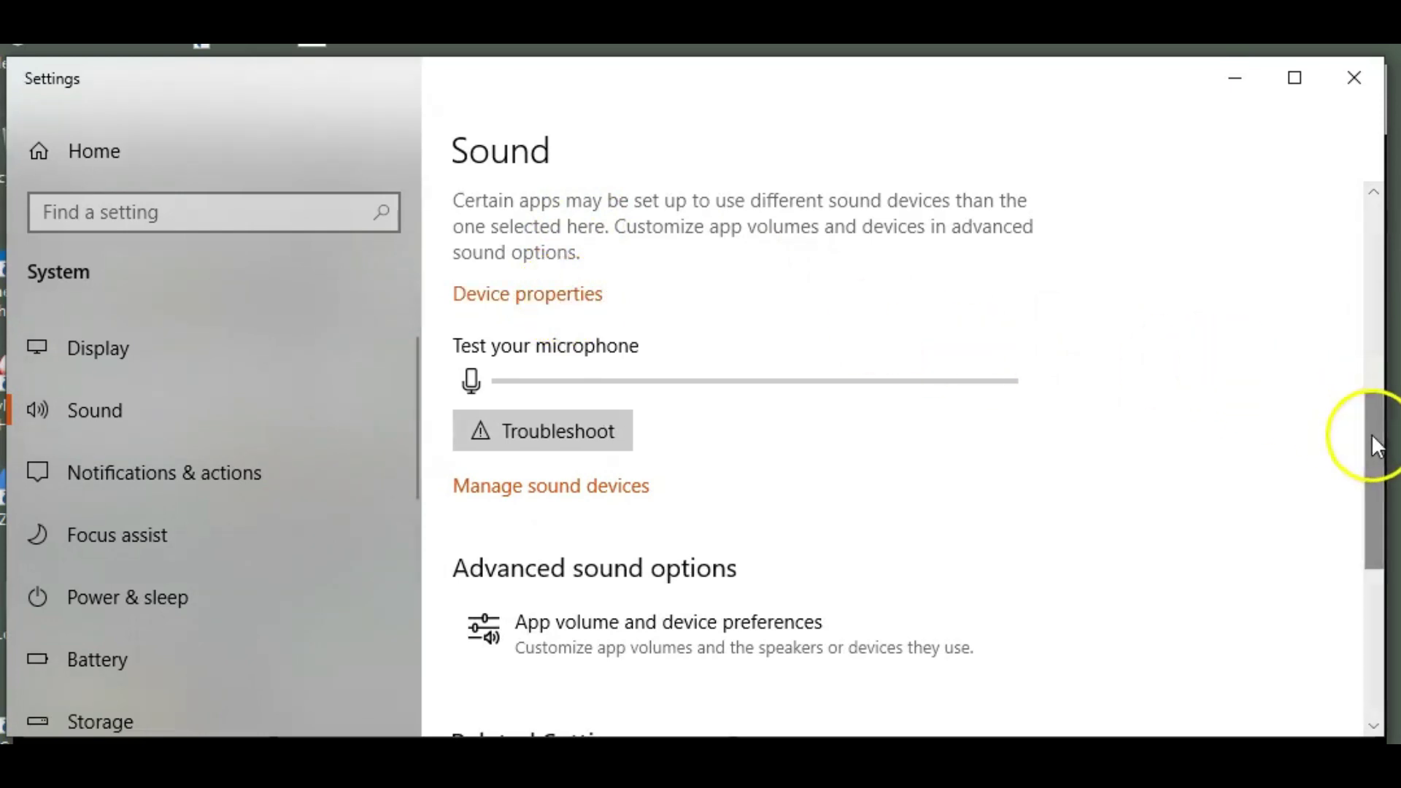
mouse_move(1380, 445)
left_mouse_down()
mouse_move(1385, 400)
mouse_move(1369, 384)
left_mouse_up()
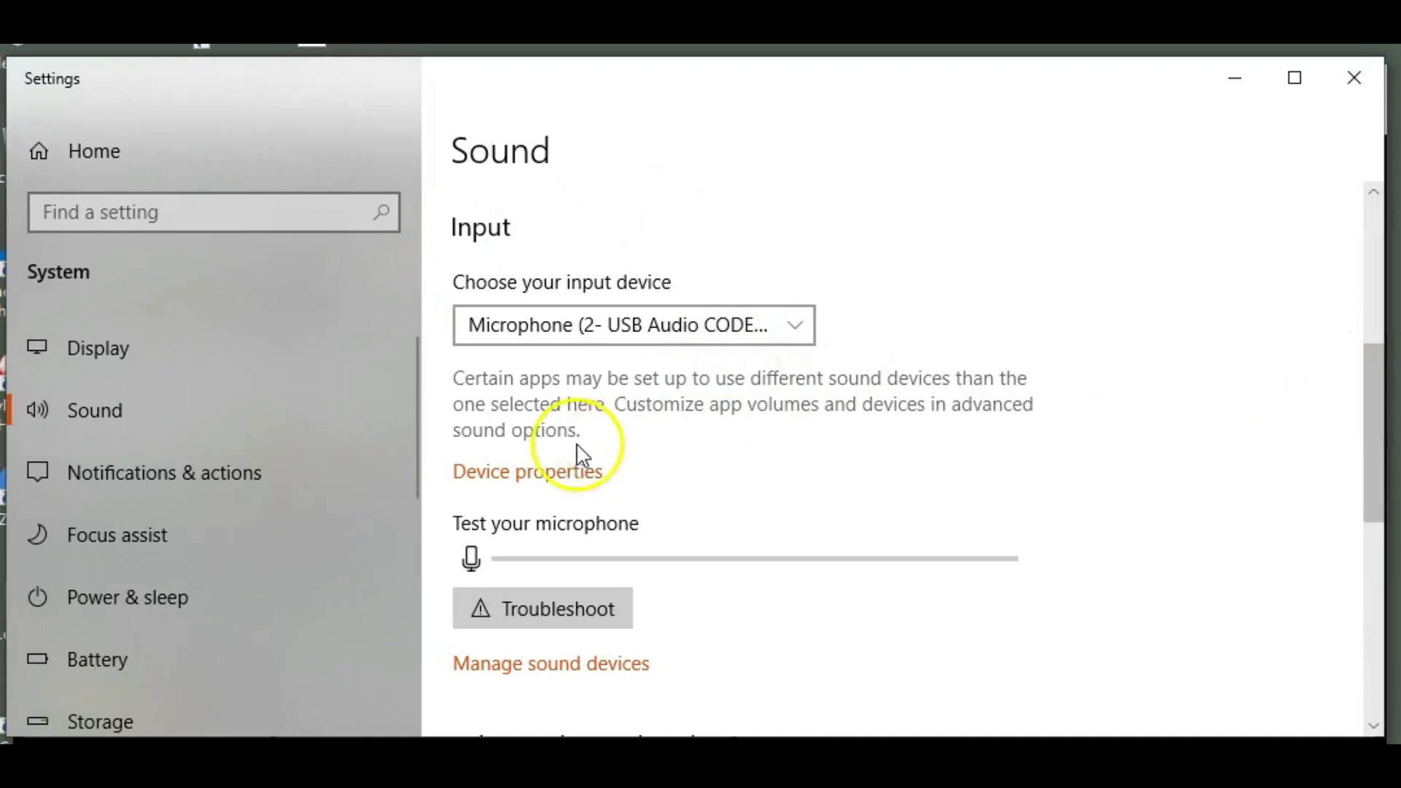
- Open the USB Audio CODEC microphone's additional device properties on the Listen tab
left_click(553, 475)
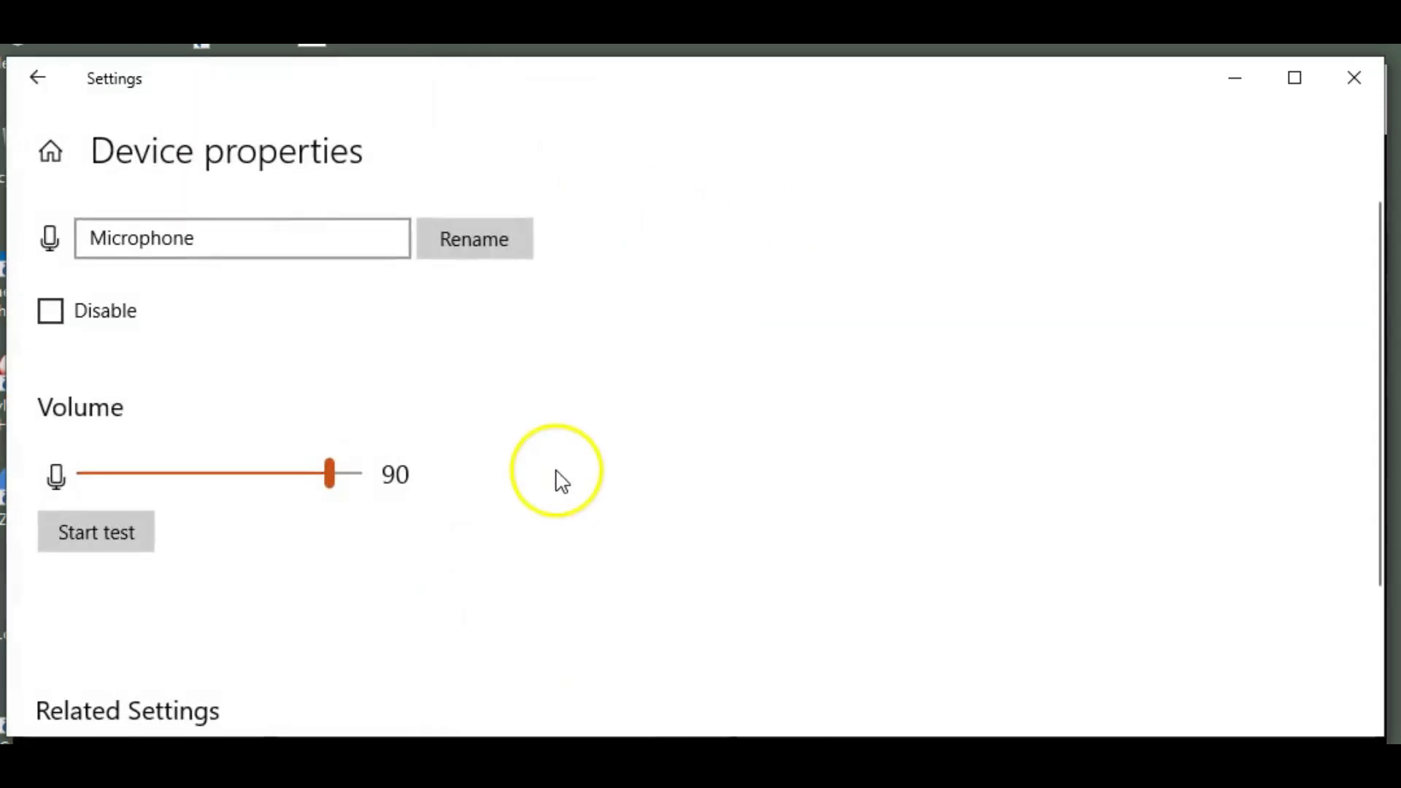
left_click_drag(1379, 270, 1379, 382)
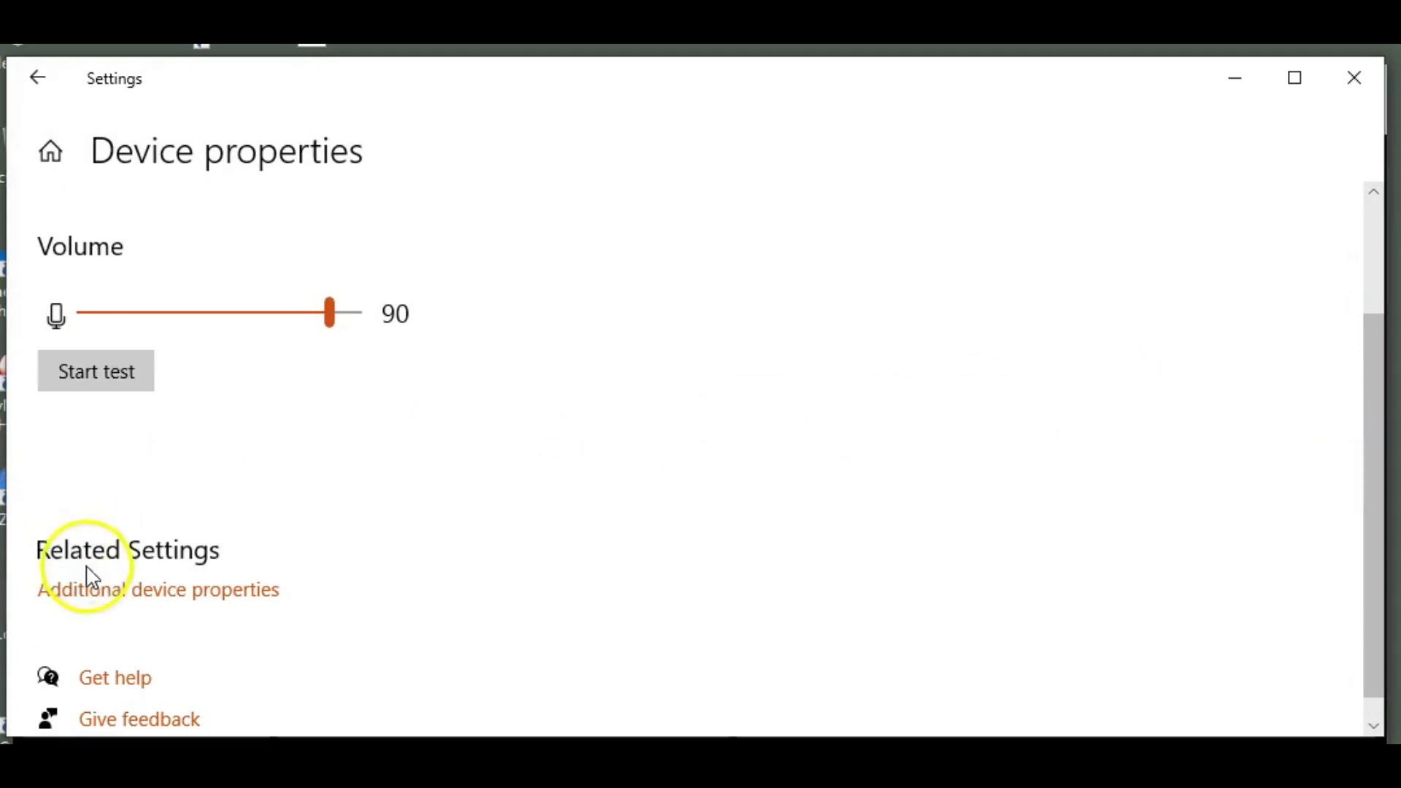
left_click(150, 600)
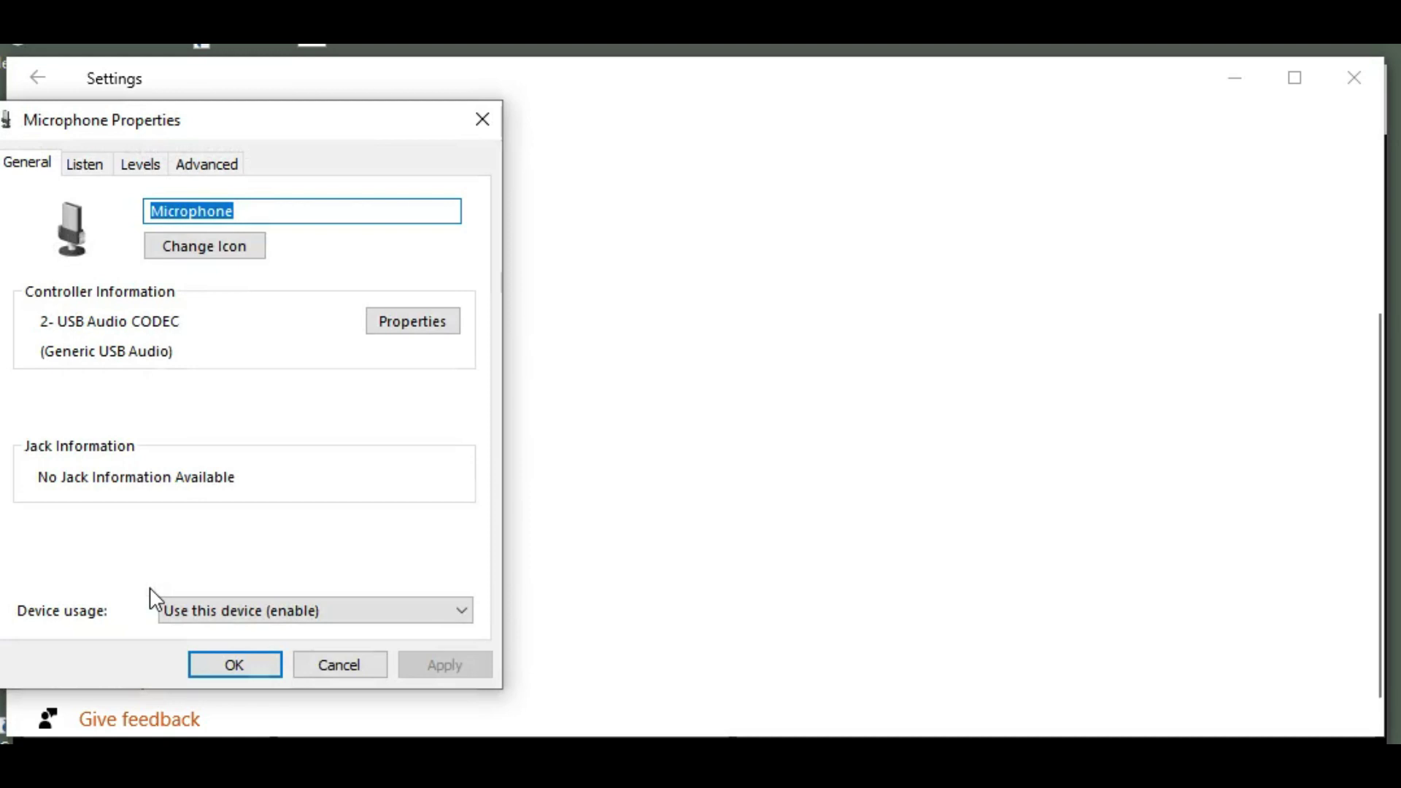
left_click(156, 549)
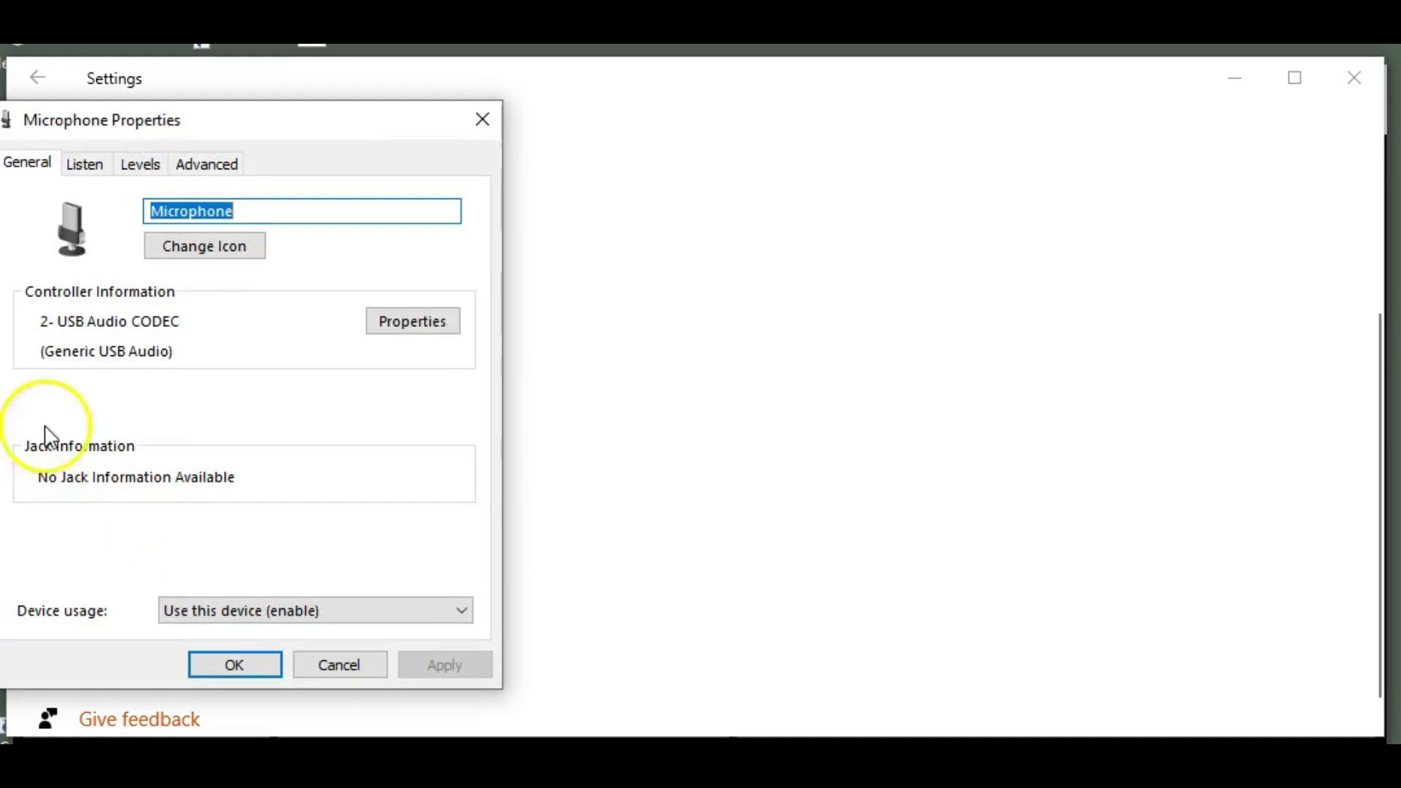
left_click(94, 164)
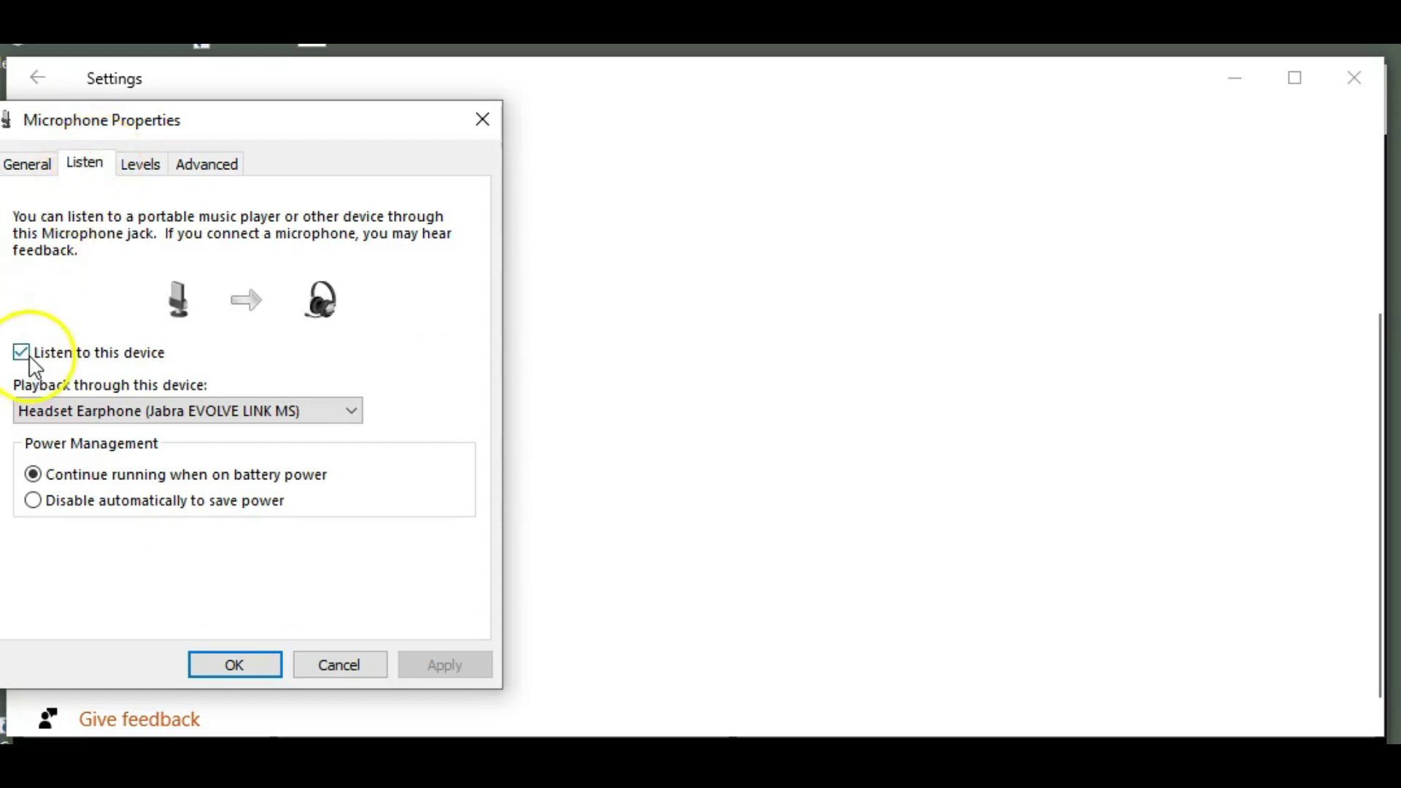
- Keep the microphone's listen playback device on the Jabra EVOLVE headset earphone
left_click(51, 328)
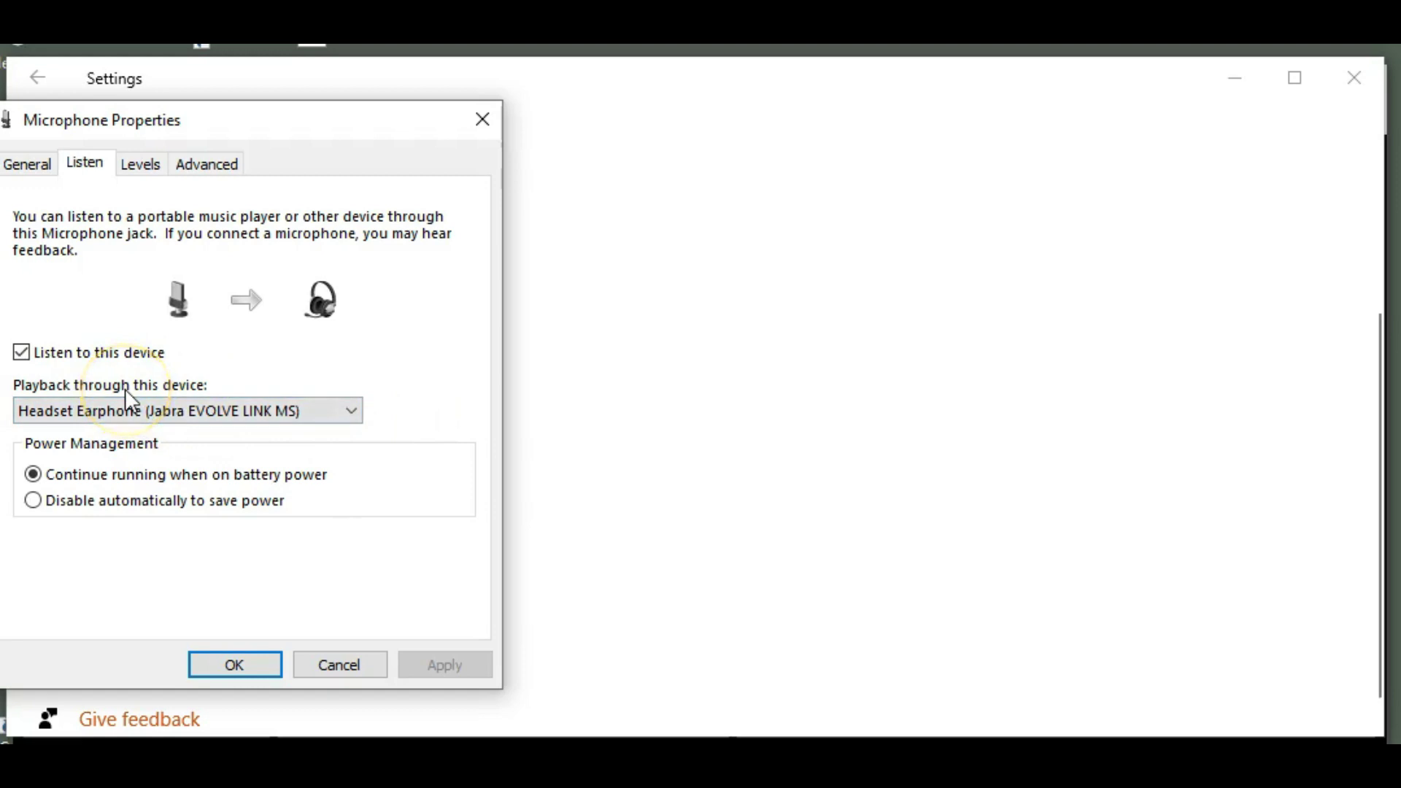
left_click(355, 413)
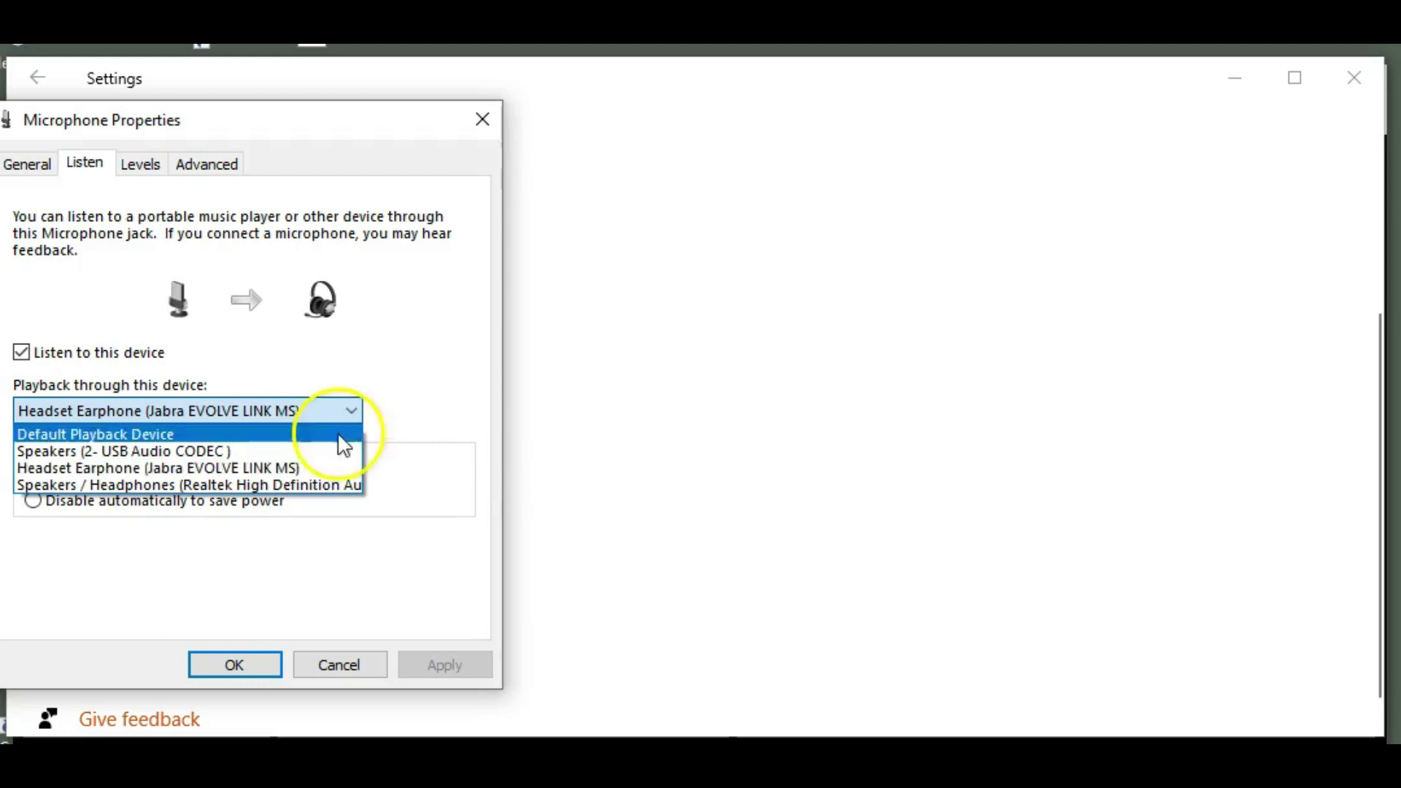
left_click(212, 467)
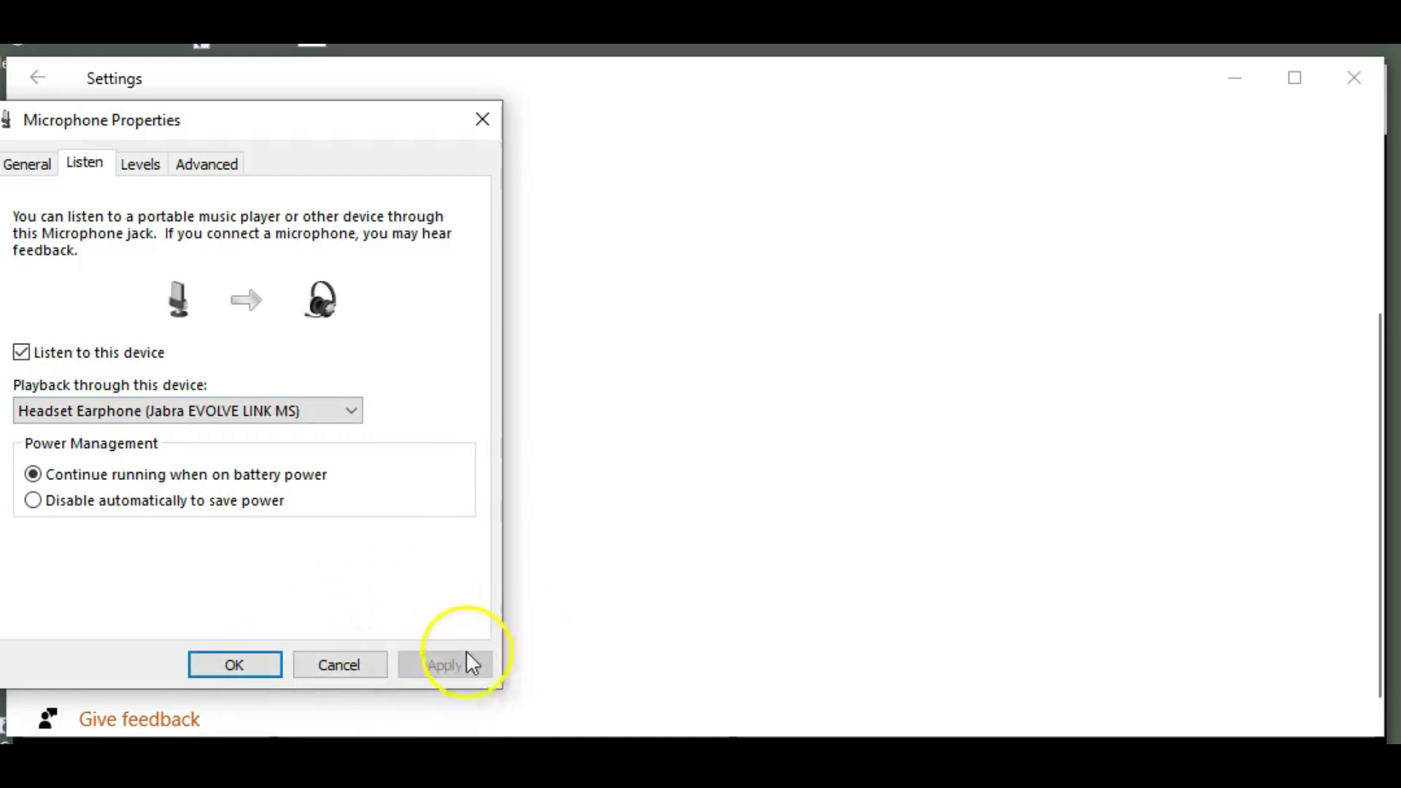
- Confirm the microphone properties with OK and dismiss the Settings window
left_click(259, 664)
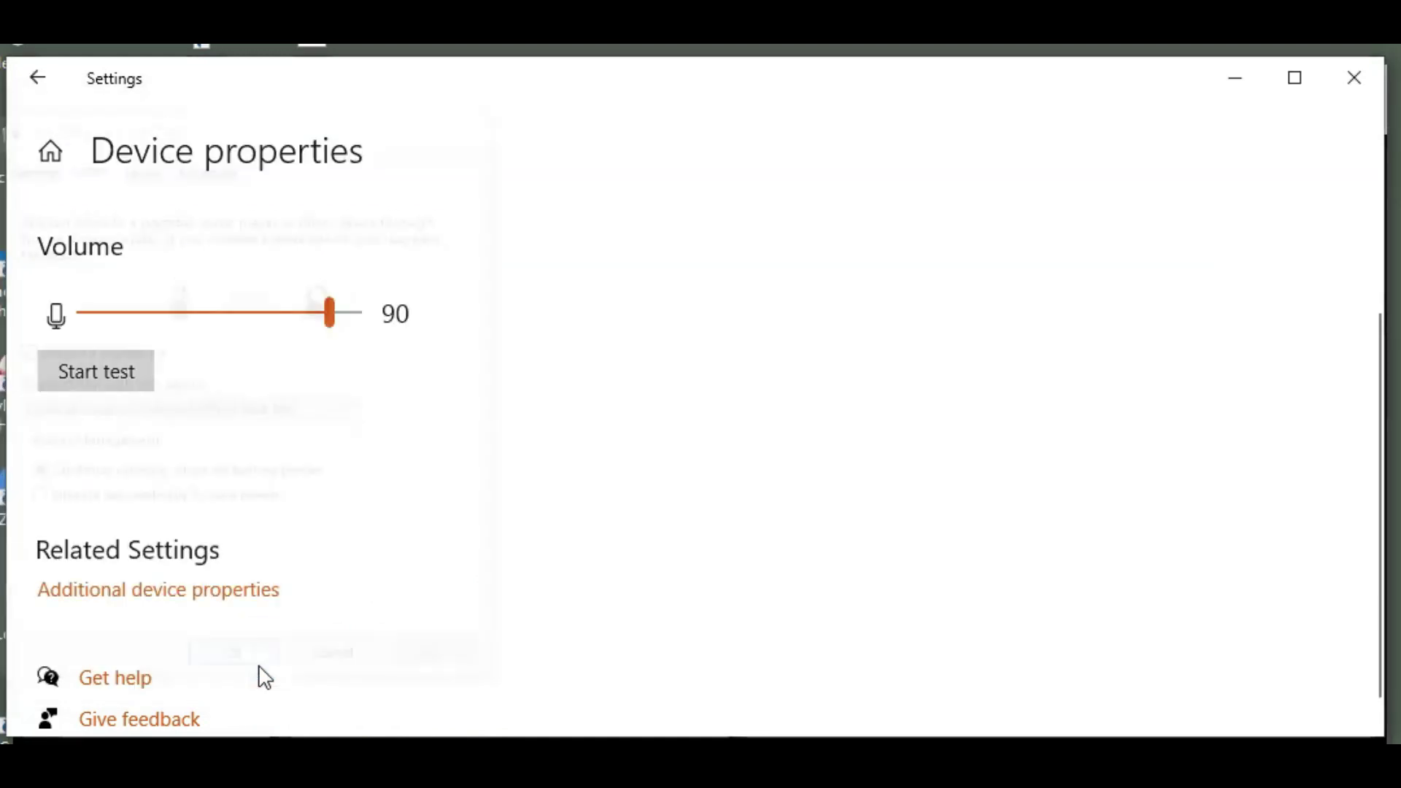
left_click(1355, 78)
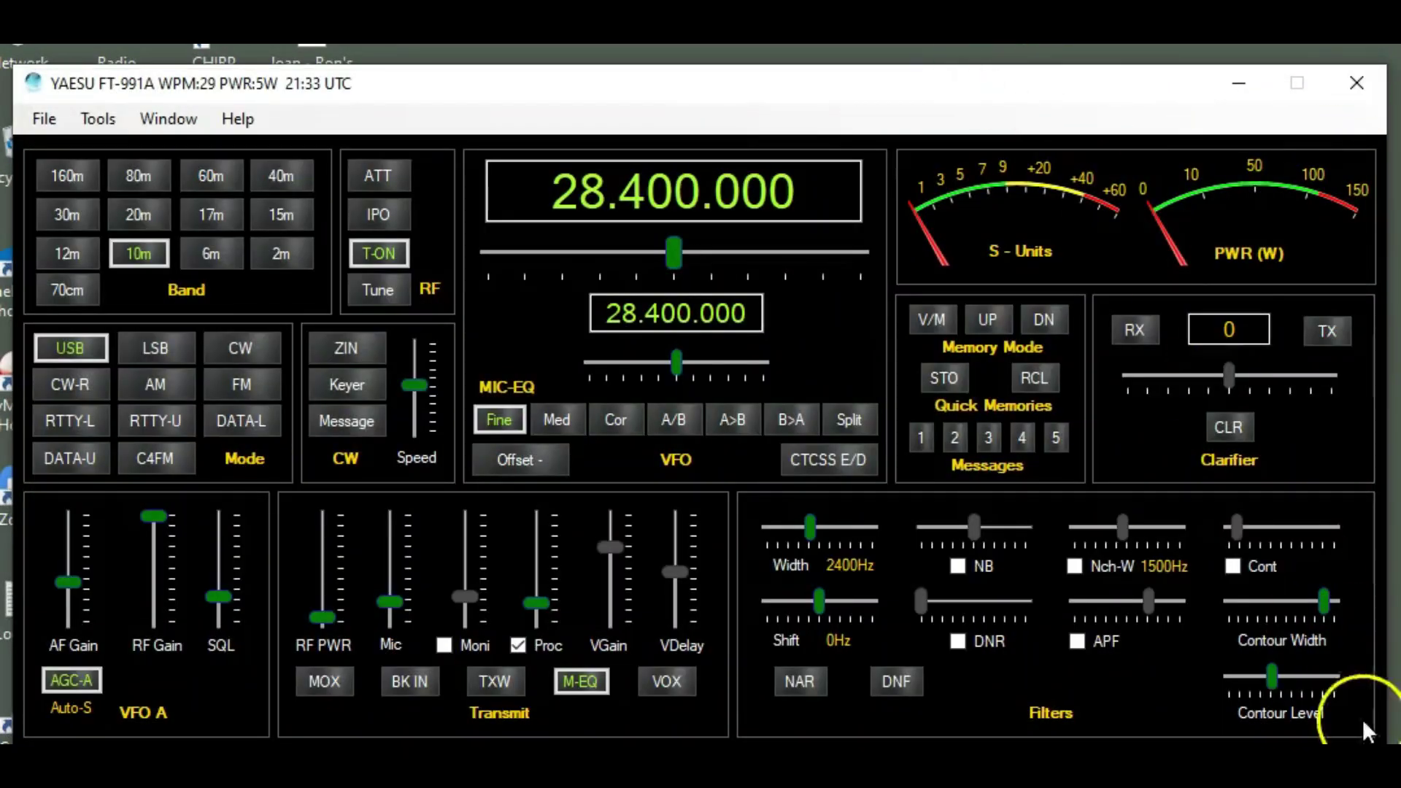
right_click(1234, 172)
key("Escape")
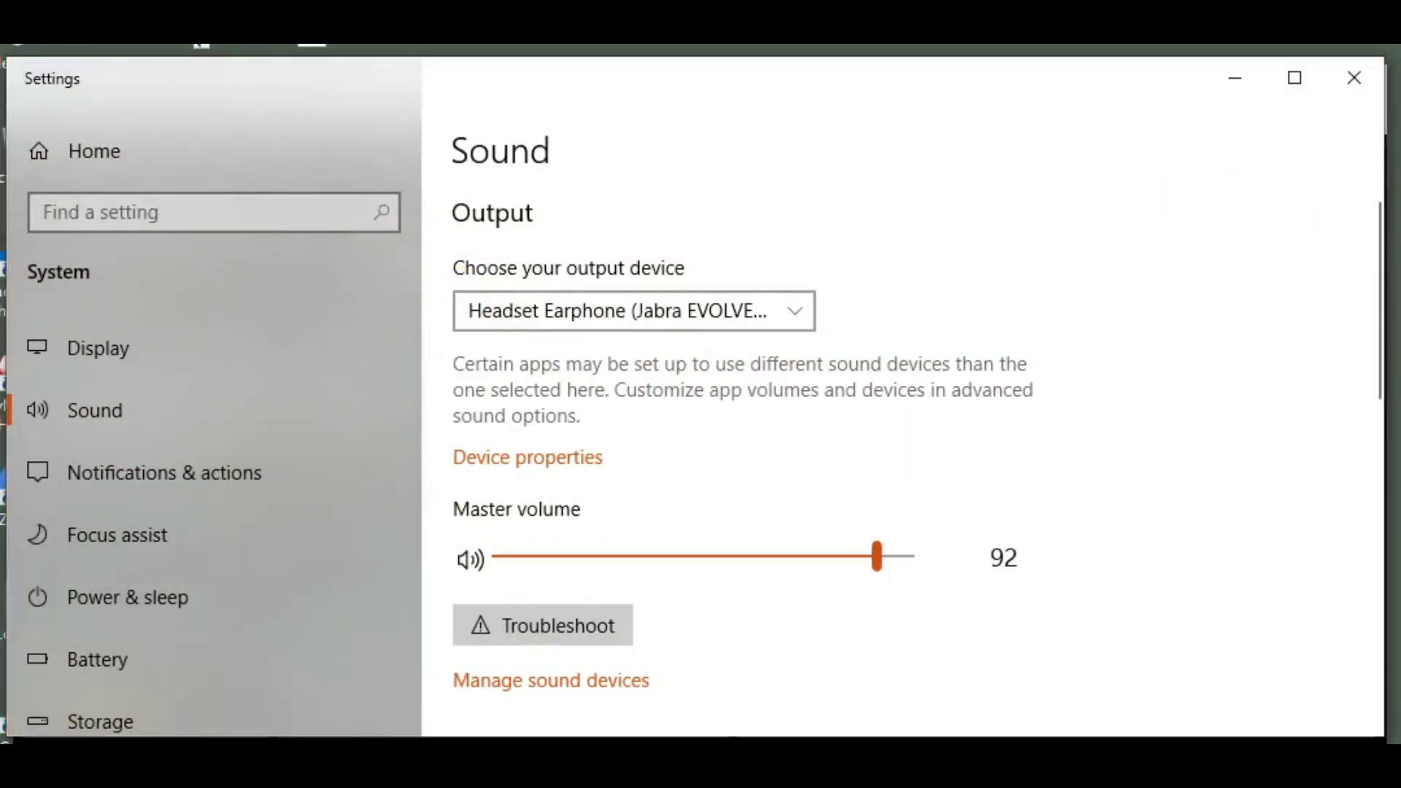
- Reopen the USB Audio CODEC microphone's additional device properties
scroll(1197, 365, "down", 2)
scroll(1189, 402, "down", 3)
scroll(1192, 405, "down", 1)
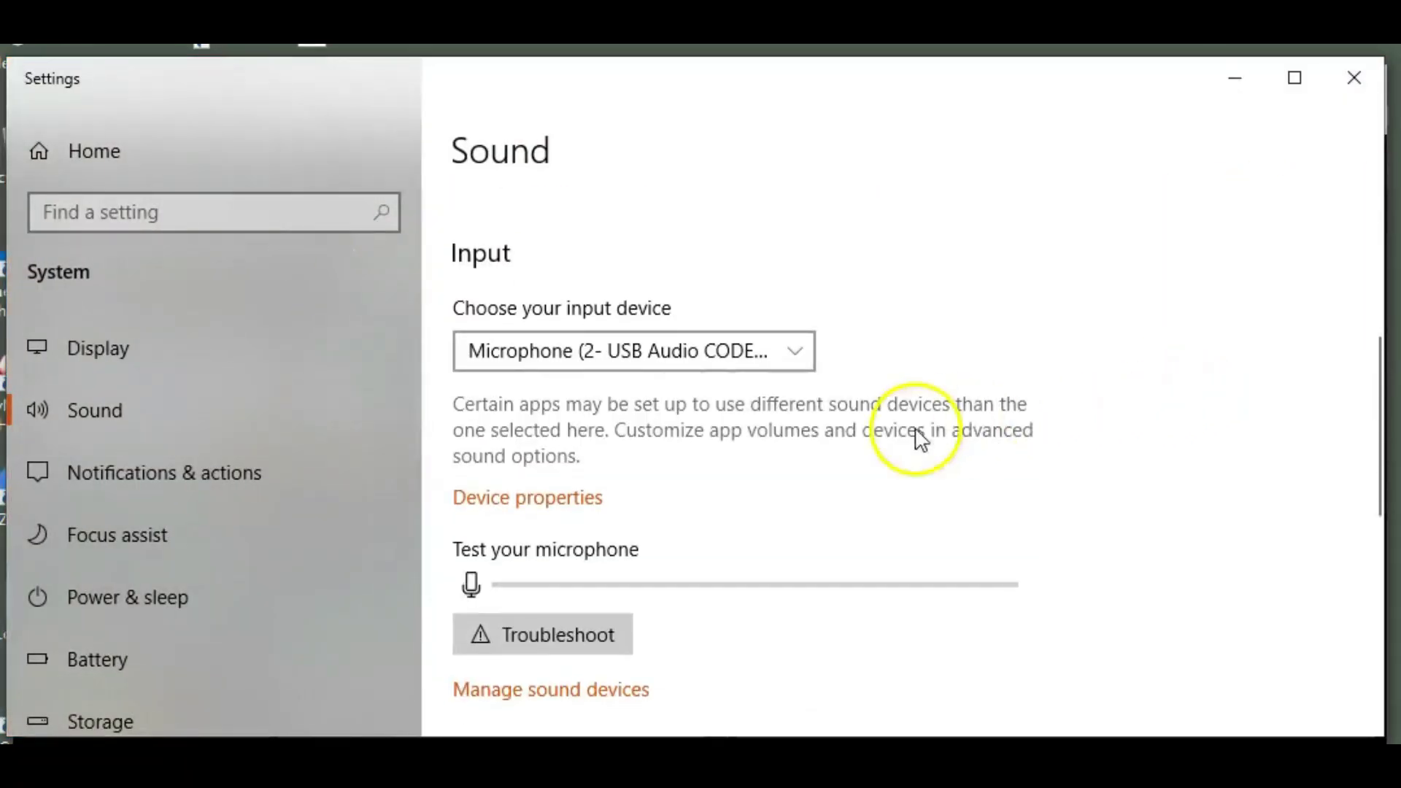
left_click(502, 509)
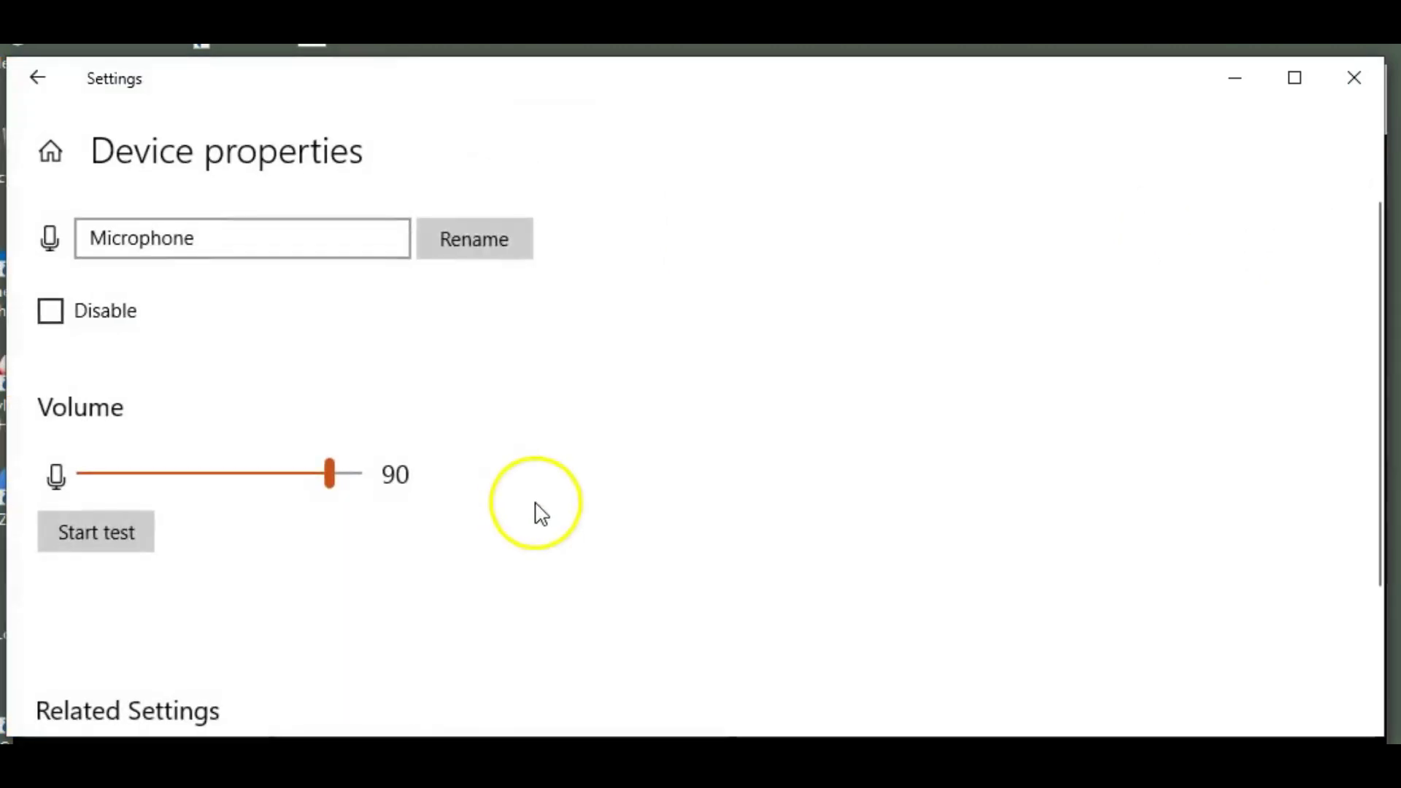
scroll(535, 511, "down", 2)
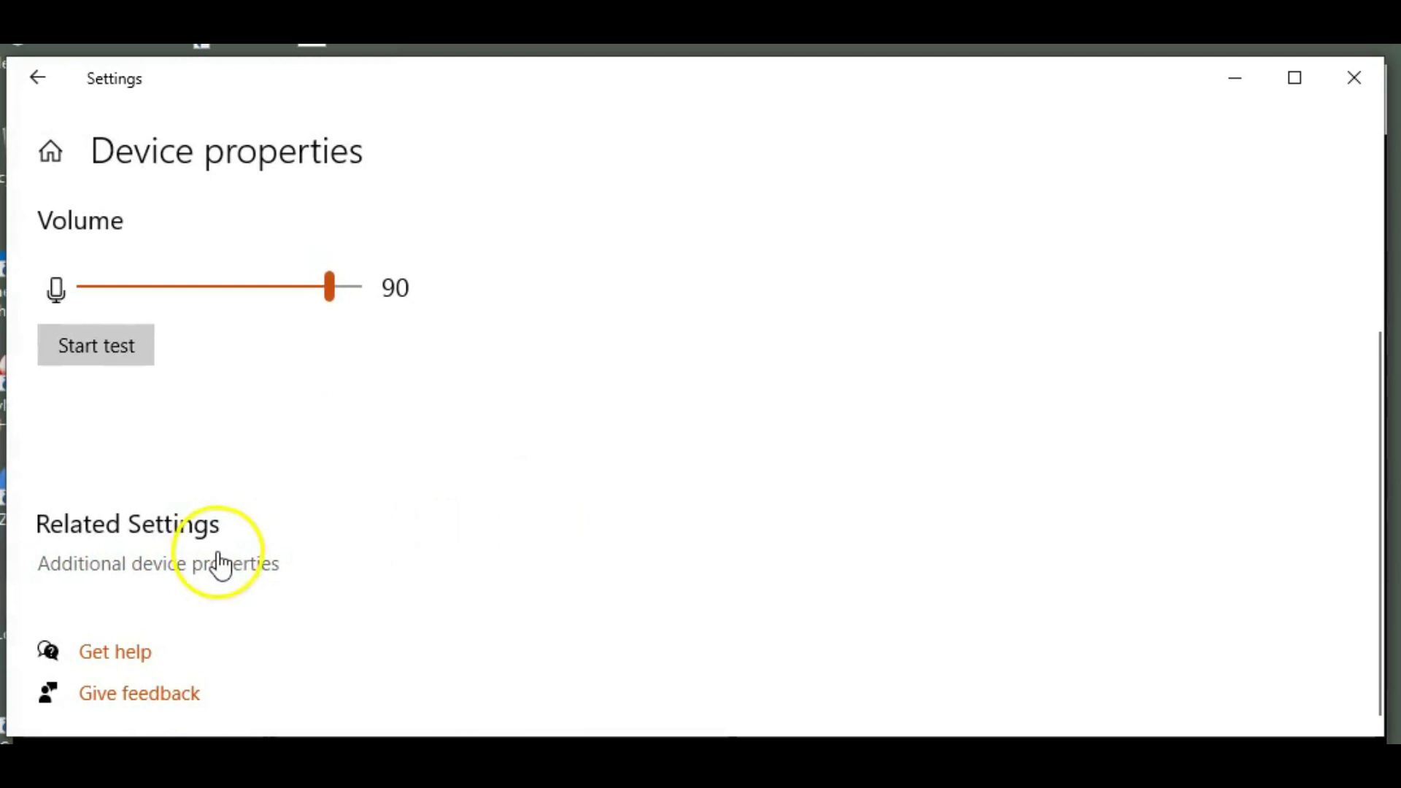
left_click(229, 564)
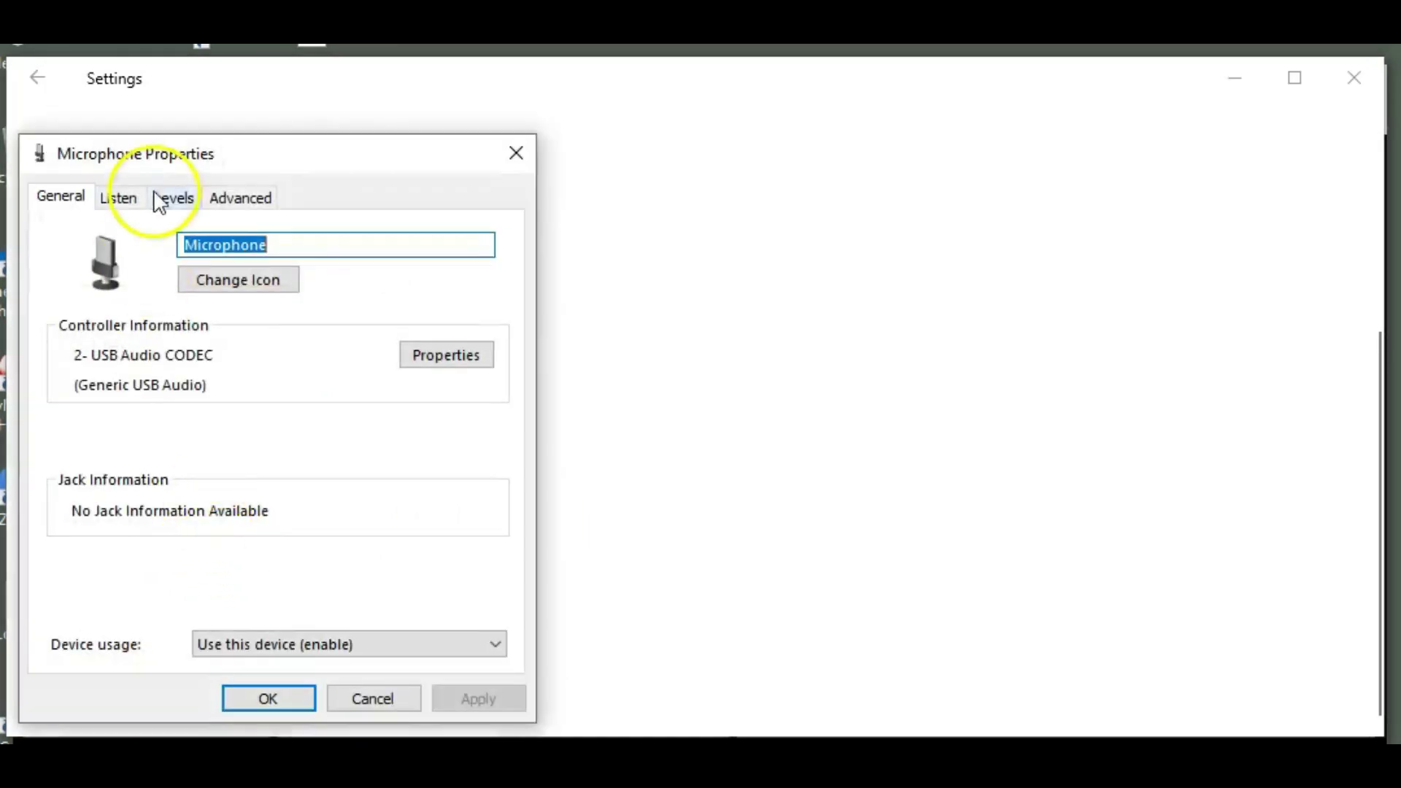
- Set the Microphone level to 93, confirm it, and close Settings
left_click(246, 193)
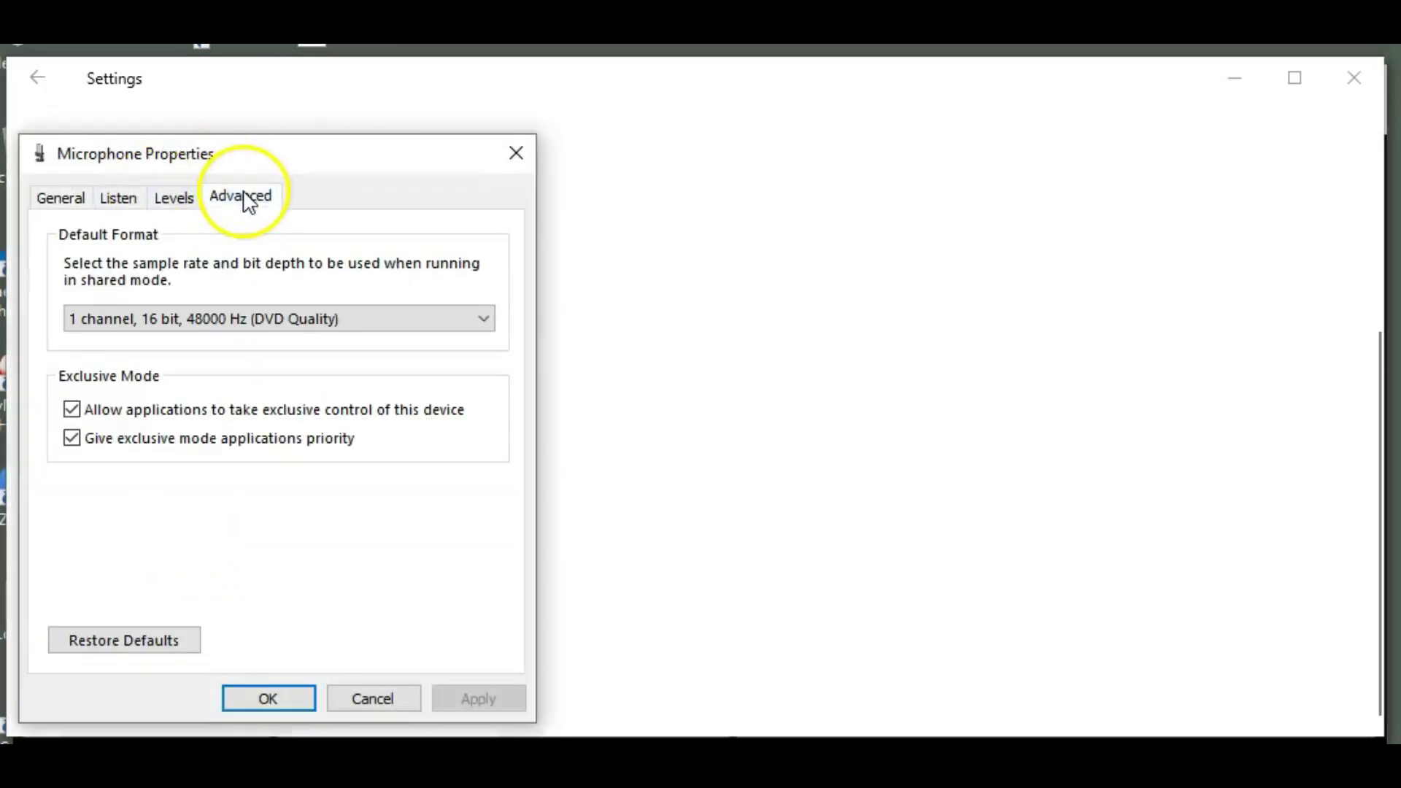
left_click(186, 206)
left_click_drag(246, 279, 252, 291)
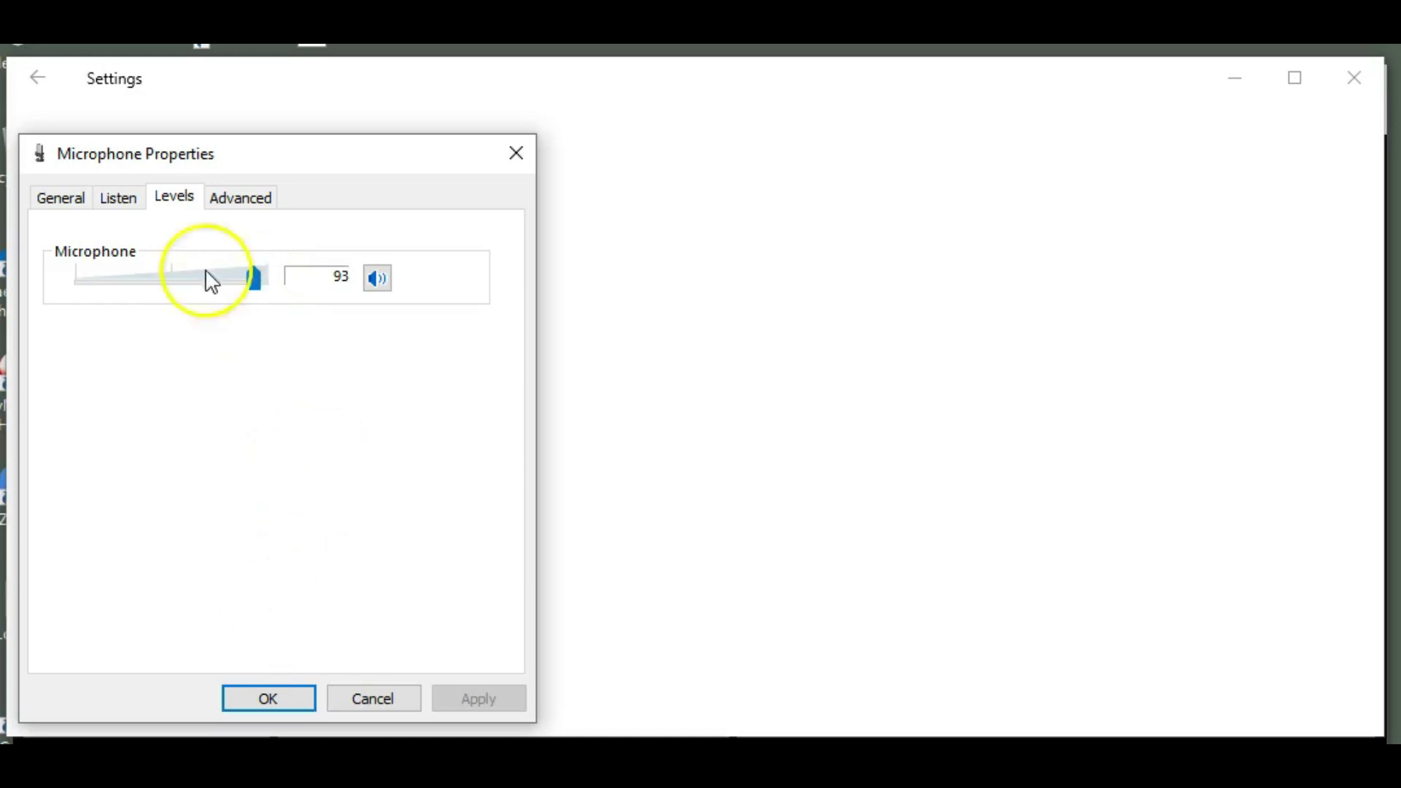
left_click(300, 694)
left_click(36, 78)
left_click(1345, 76)
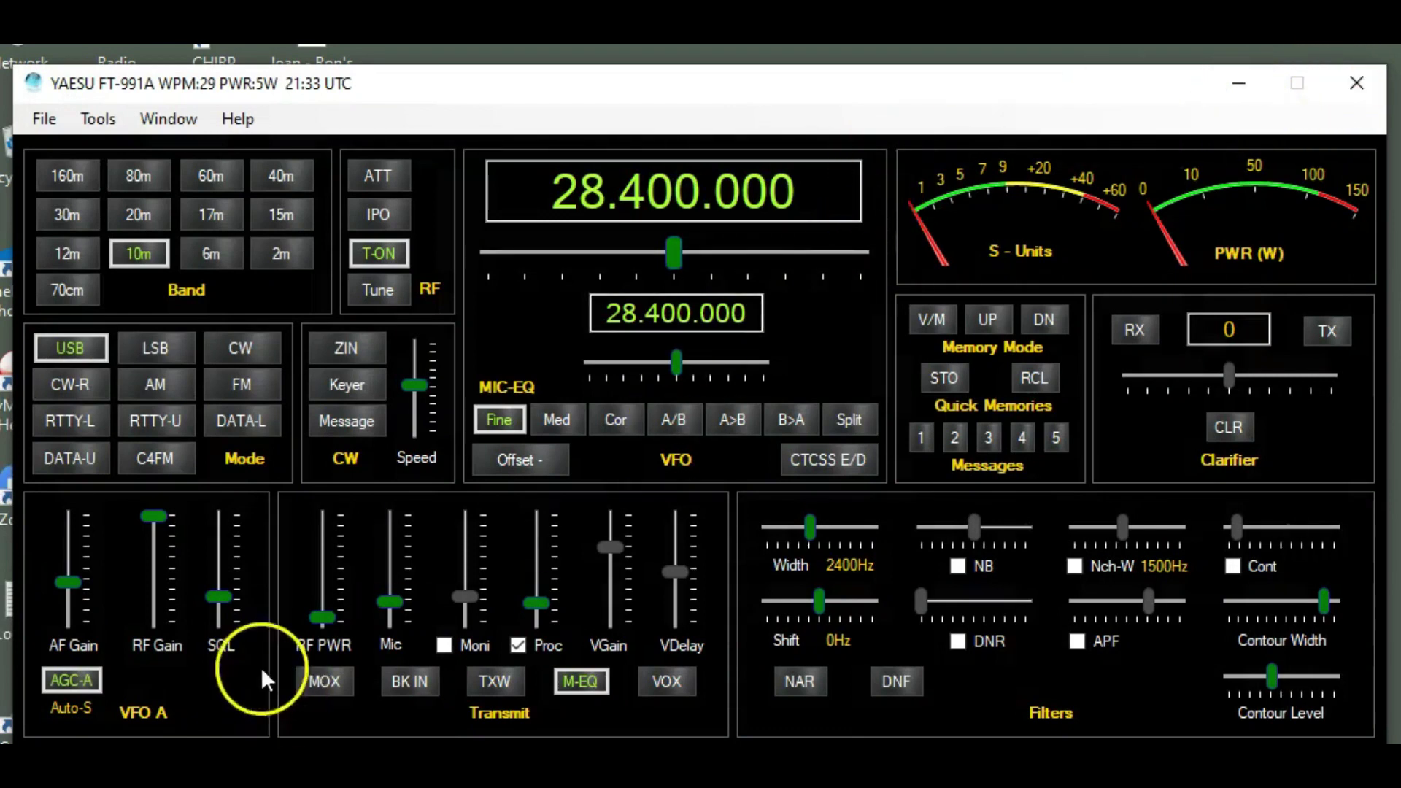
- Lower AF gain, set squelch to 28, and enter memory channel 001 at 146.760 MHz FM
left_click_drag(223, 603, 231, 606)
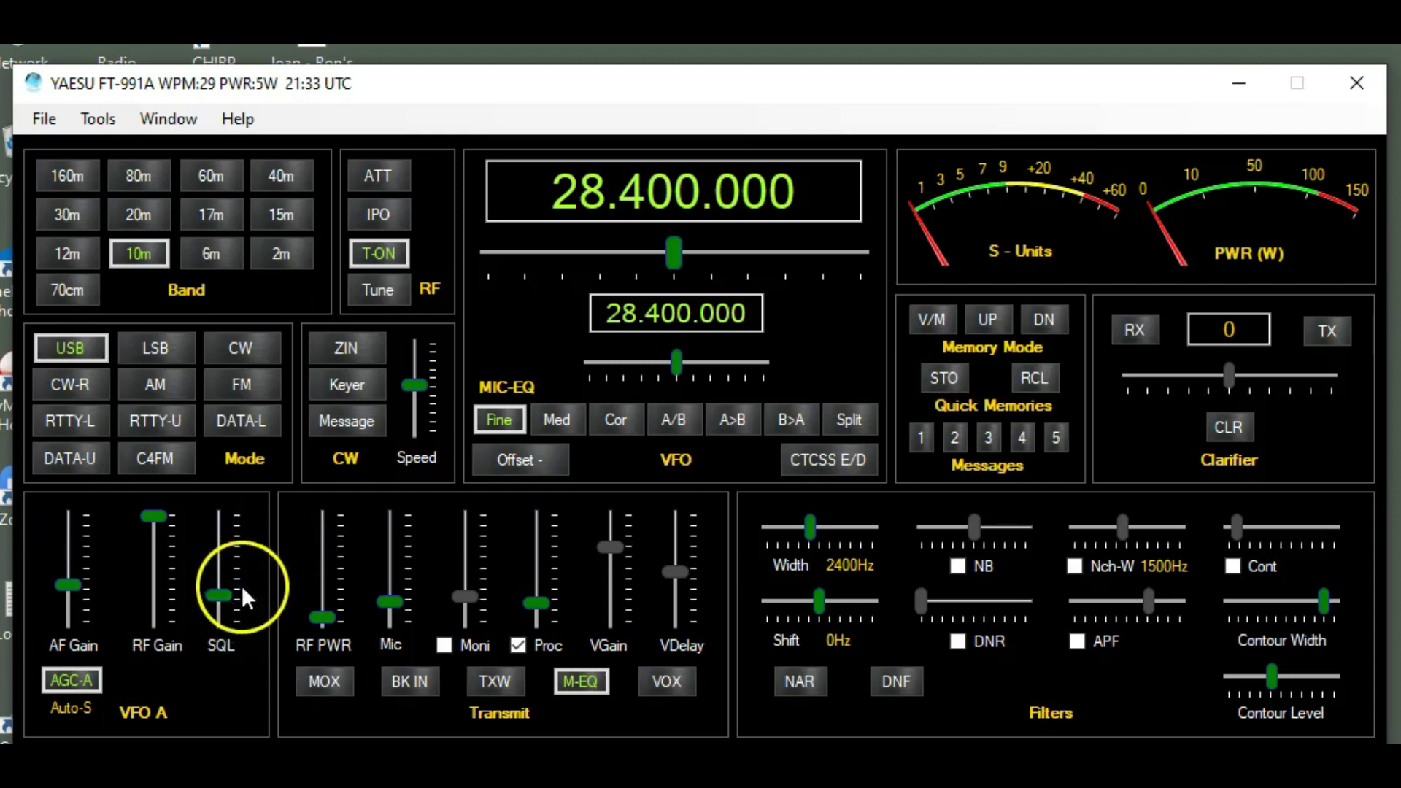
left_click(221, 597)
left_click_drag(220, 597, 230, 604)
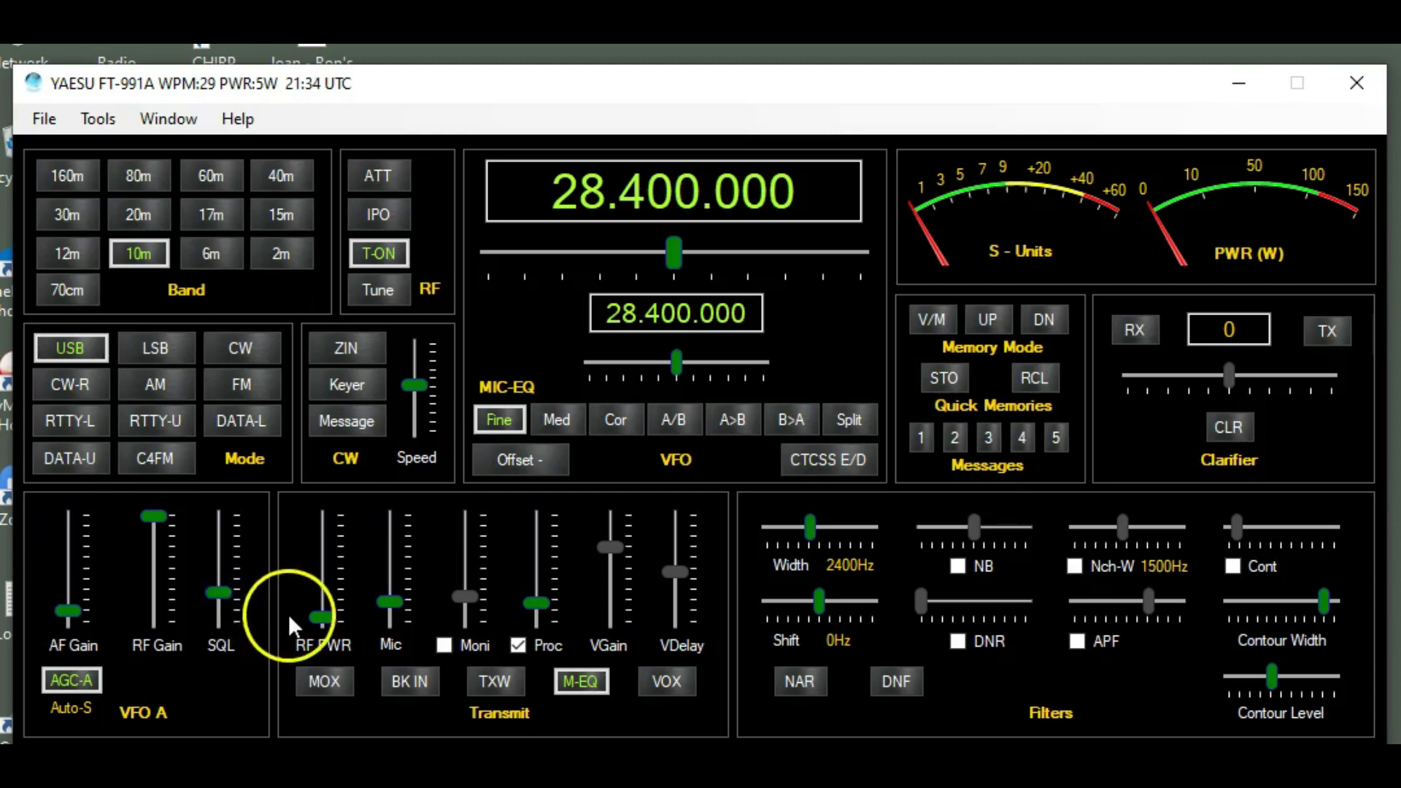
left_click(934, 314)
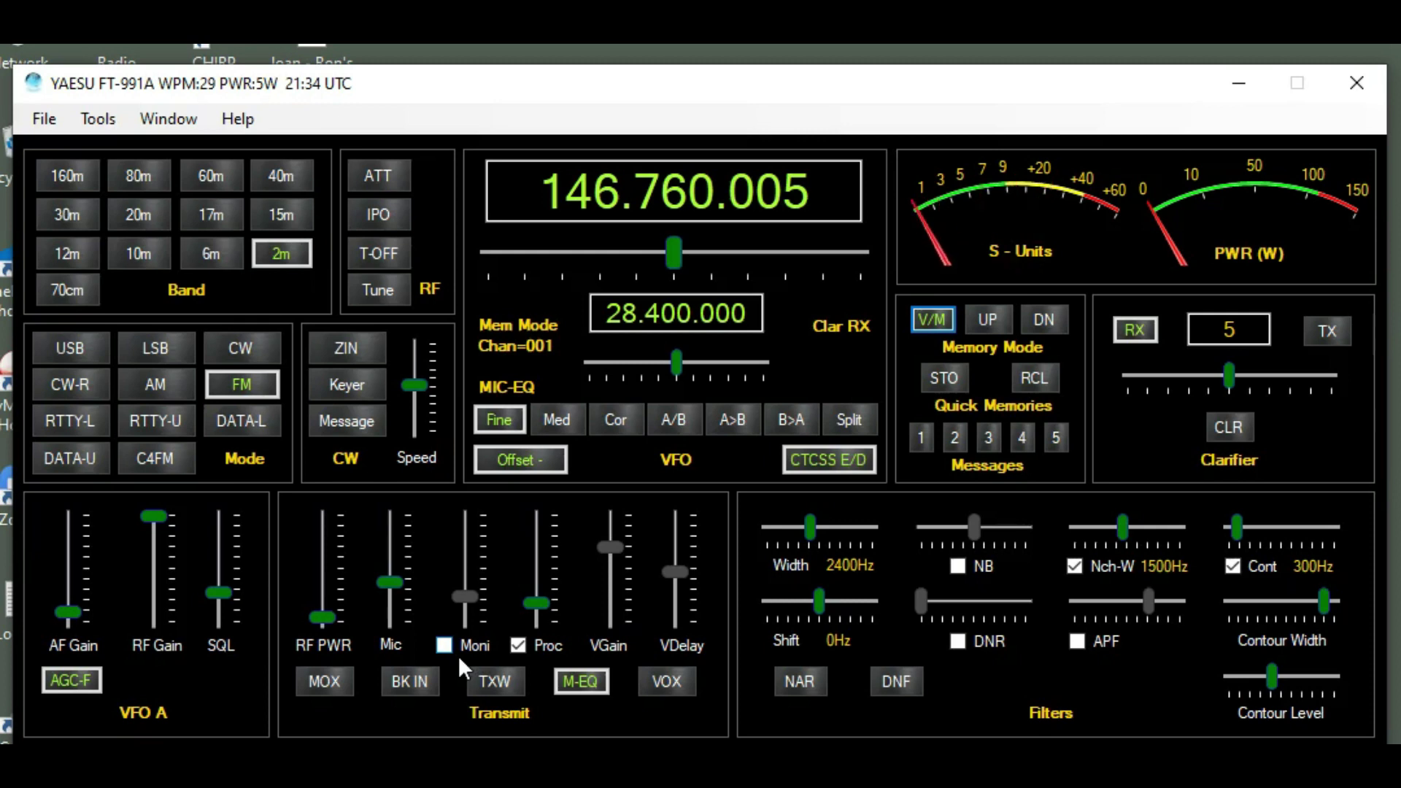
- Step memory channels up to 007 at 145.490 MHz, opening squelch fully to 0
left_click(406, 675)
left_click(988, 321)
left_click(988, 321)
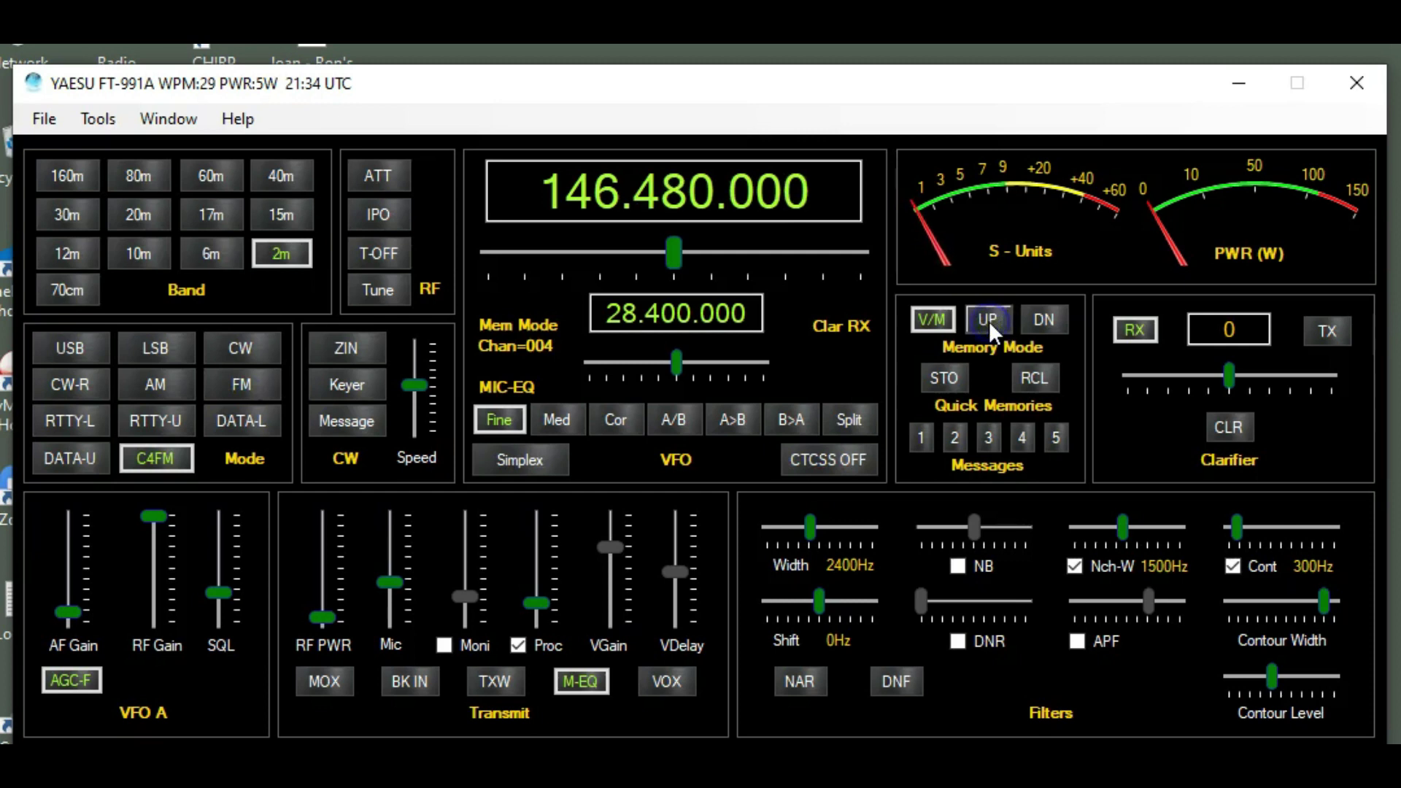
left_click(988, 321)
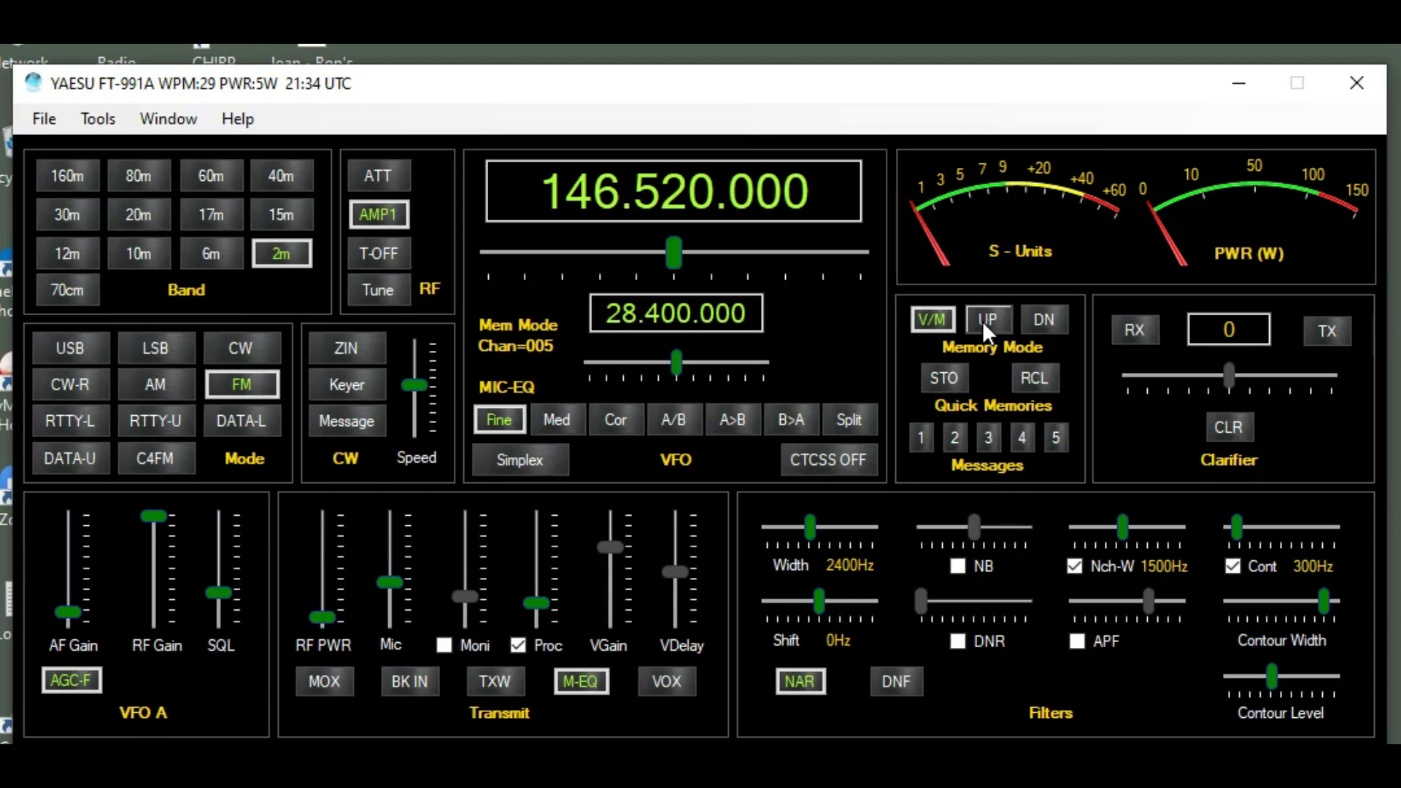
left_click_drag(223, 593, 226, 623)
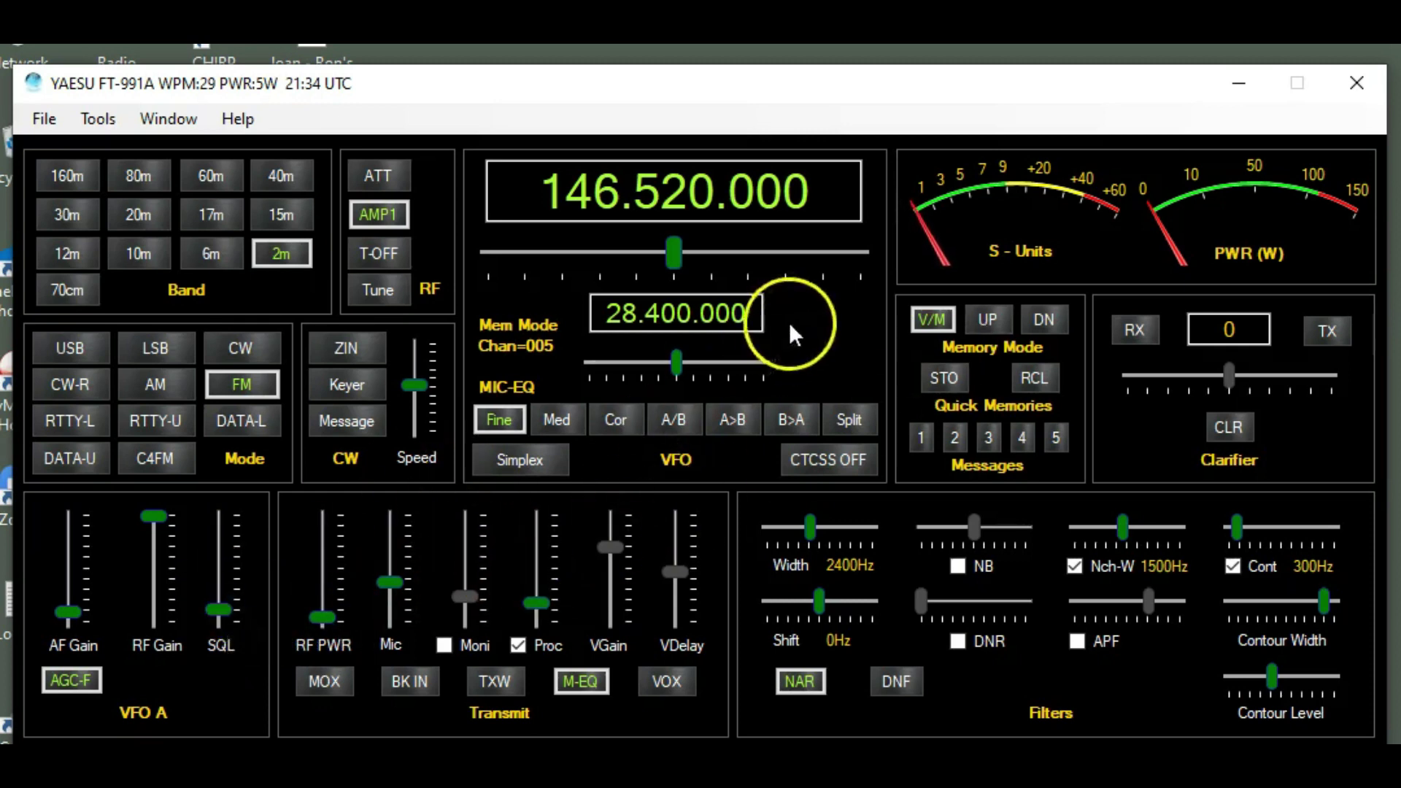
left_click(1003, 316)
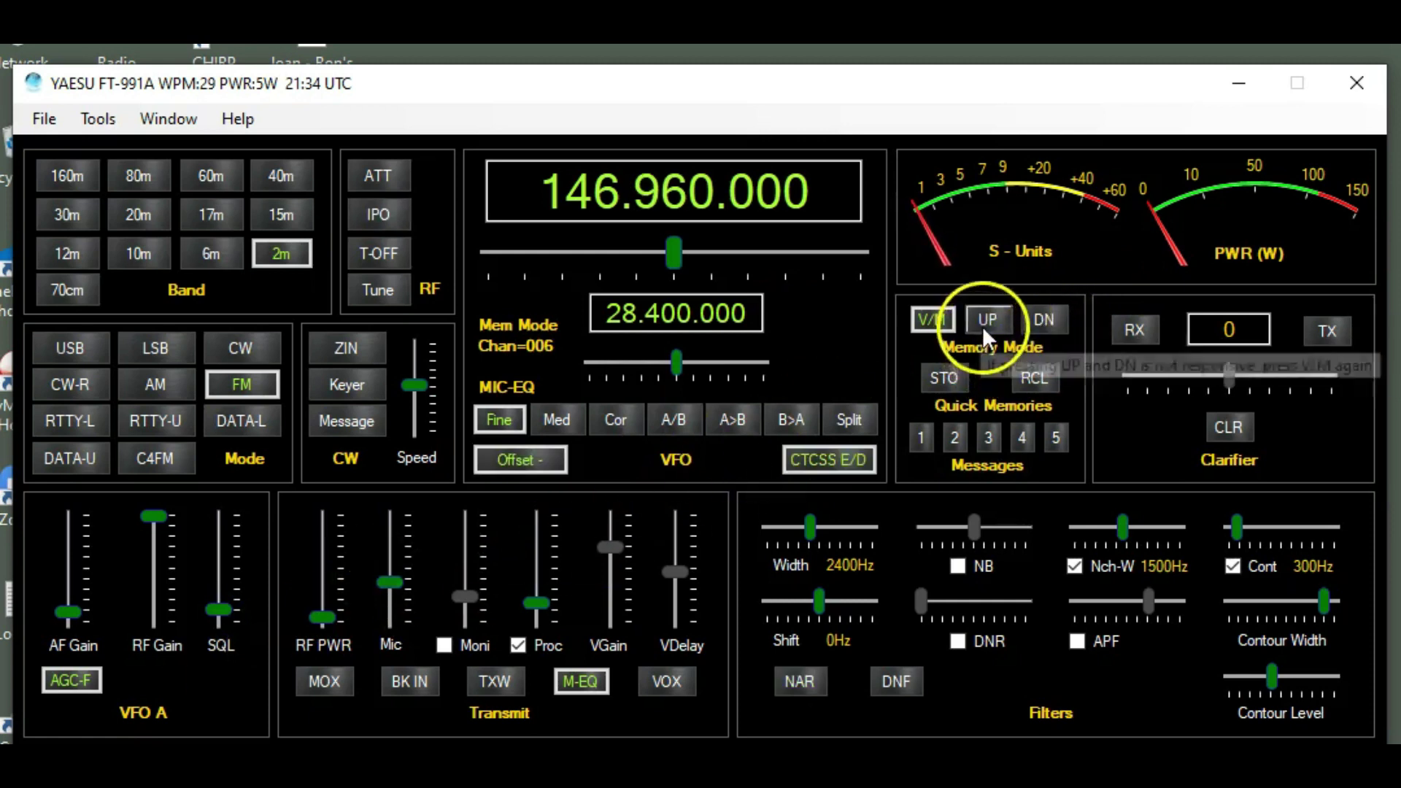
left_click(983, 325)
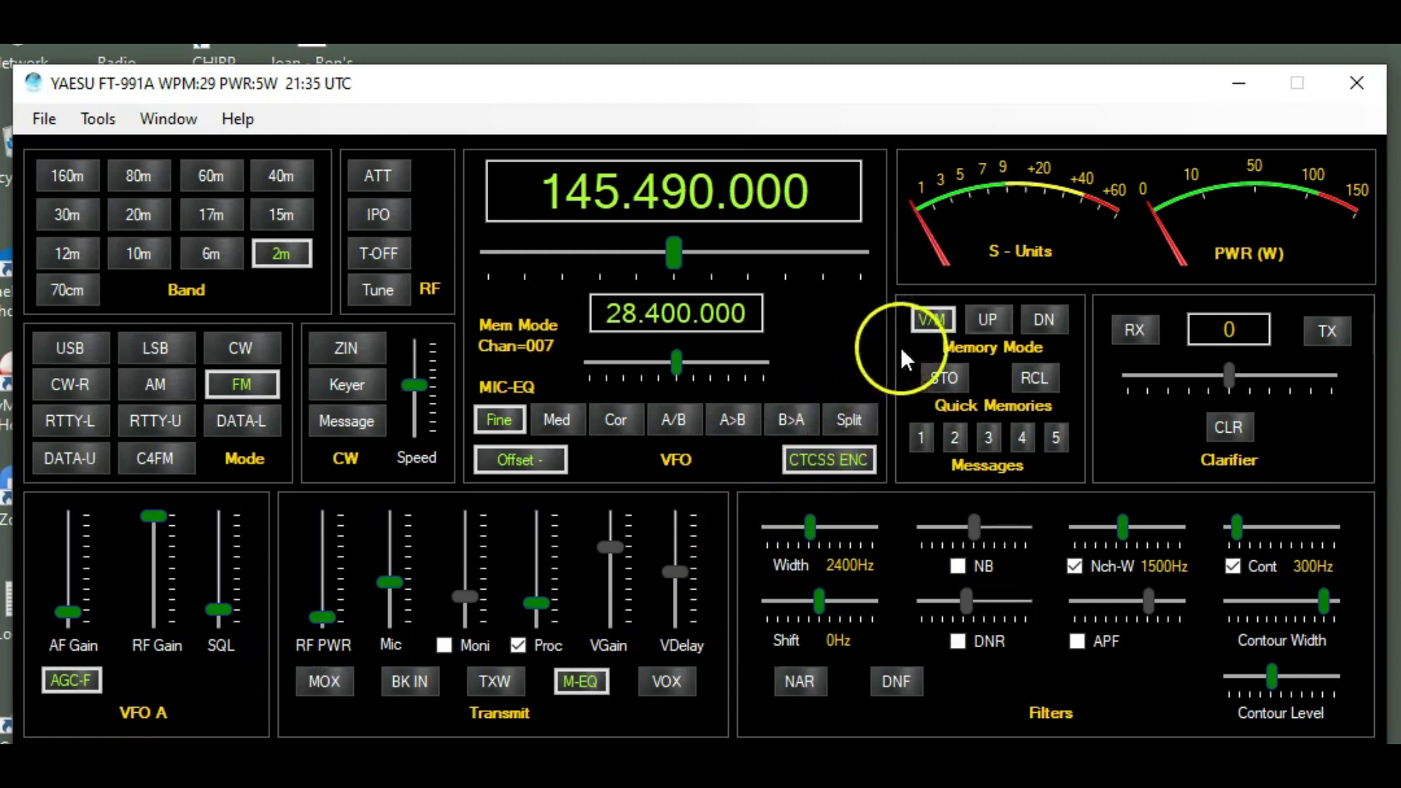
- Return to 28.400 MHz USB, enable Moni, and switch off Proc and M-EQ
left_click(934, 321)
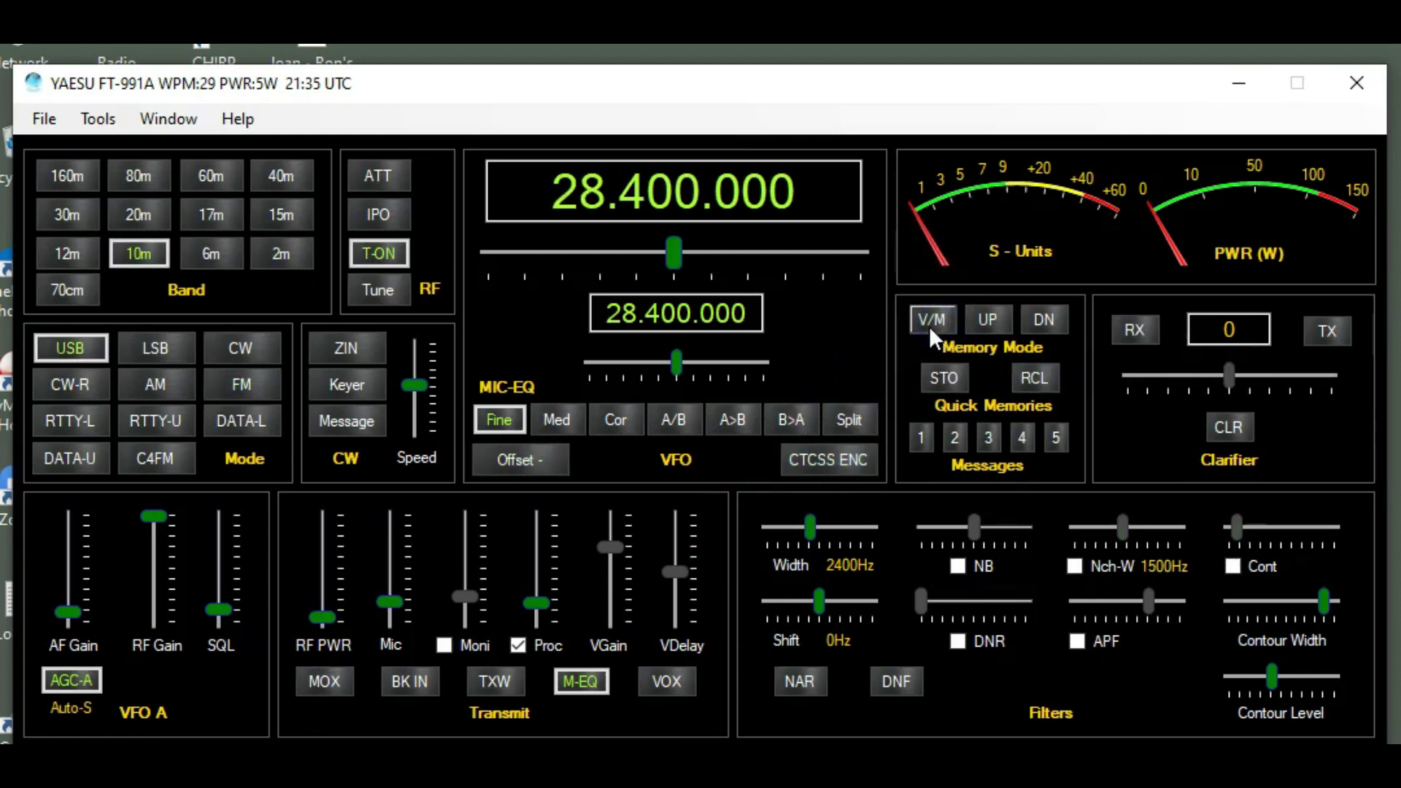
left_click(444, 645)
left_click(517, 644)
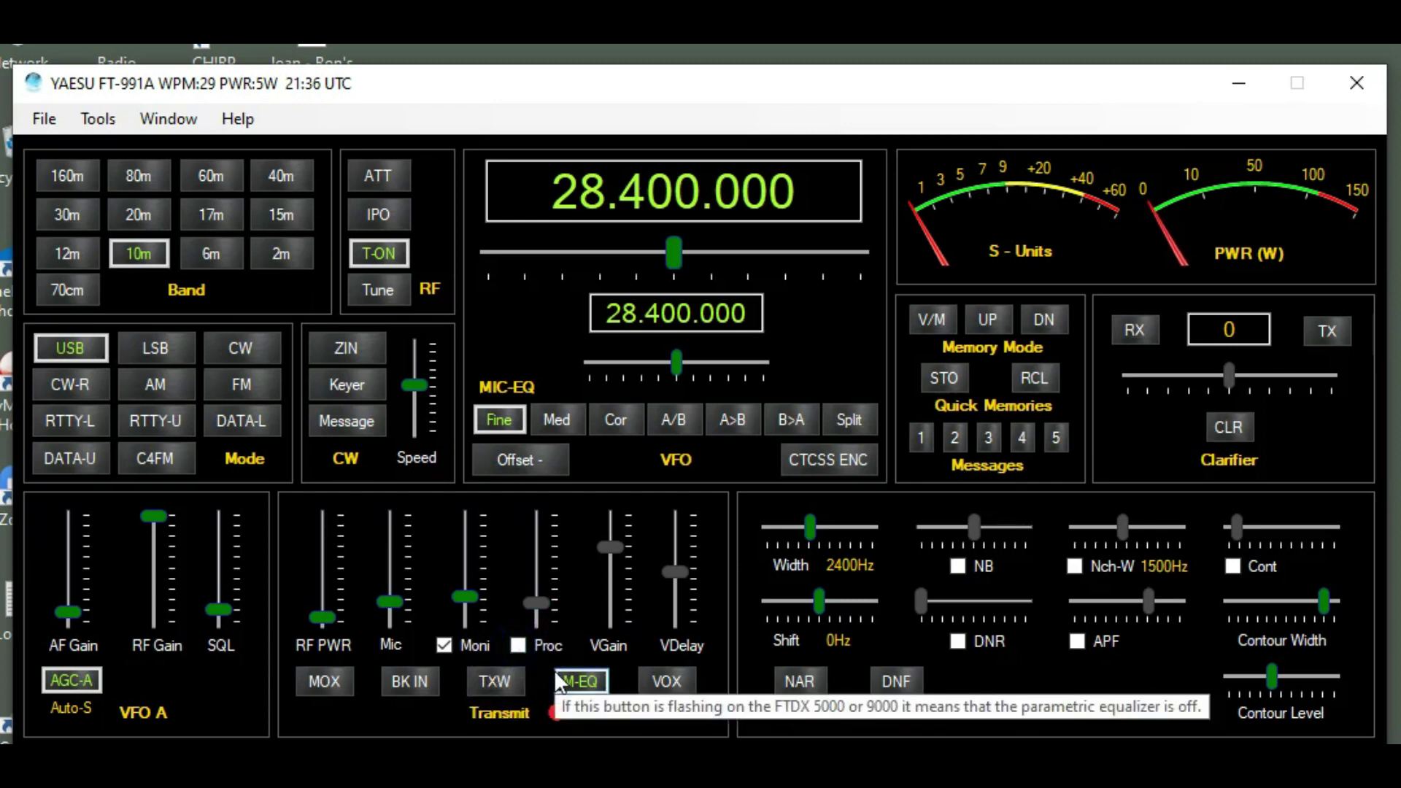
left_click(518, 644)
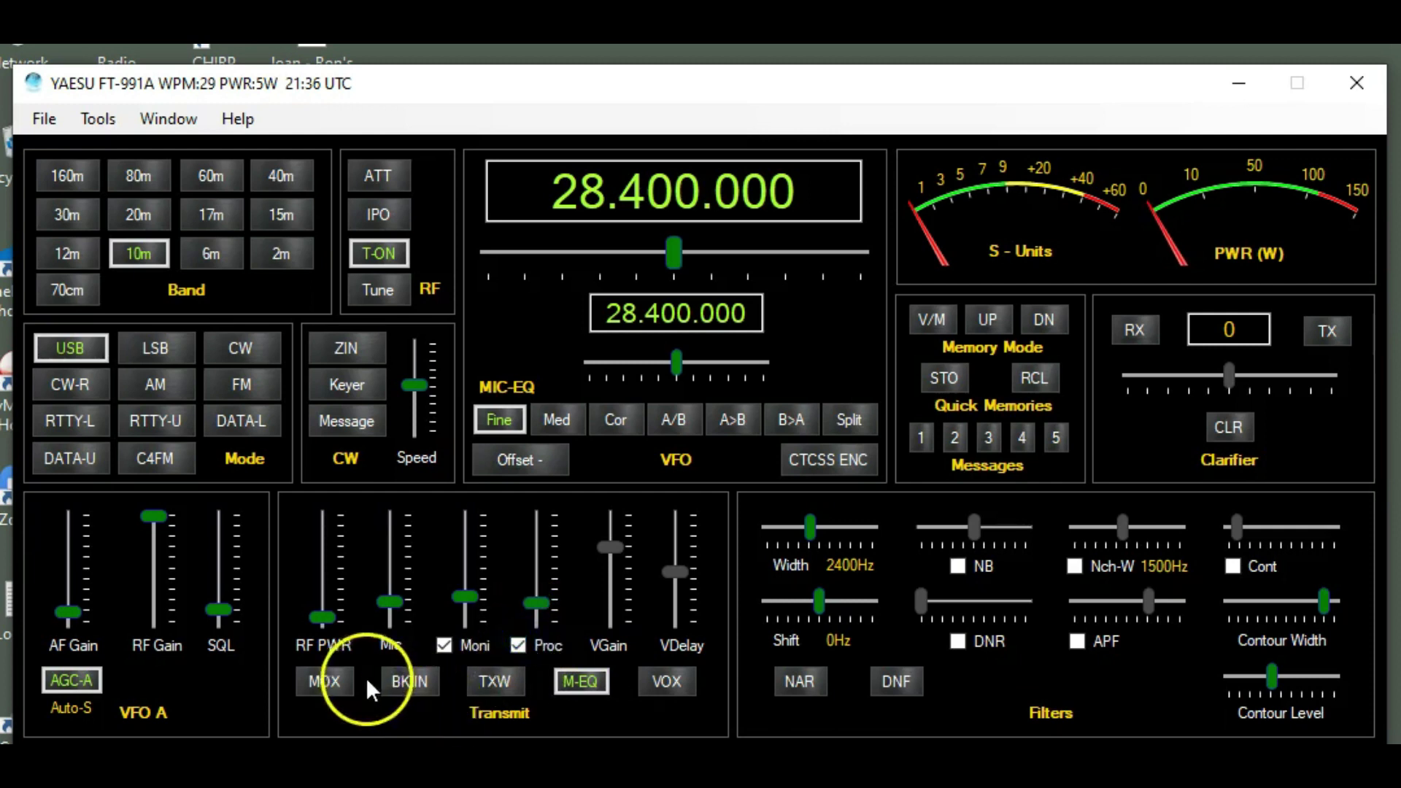
left_click(589, 679)
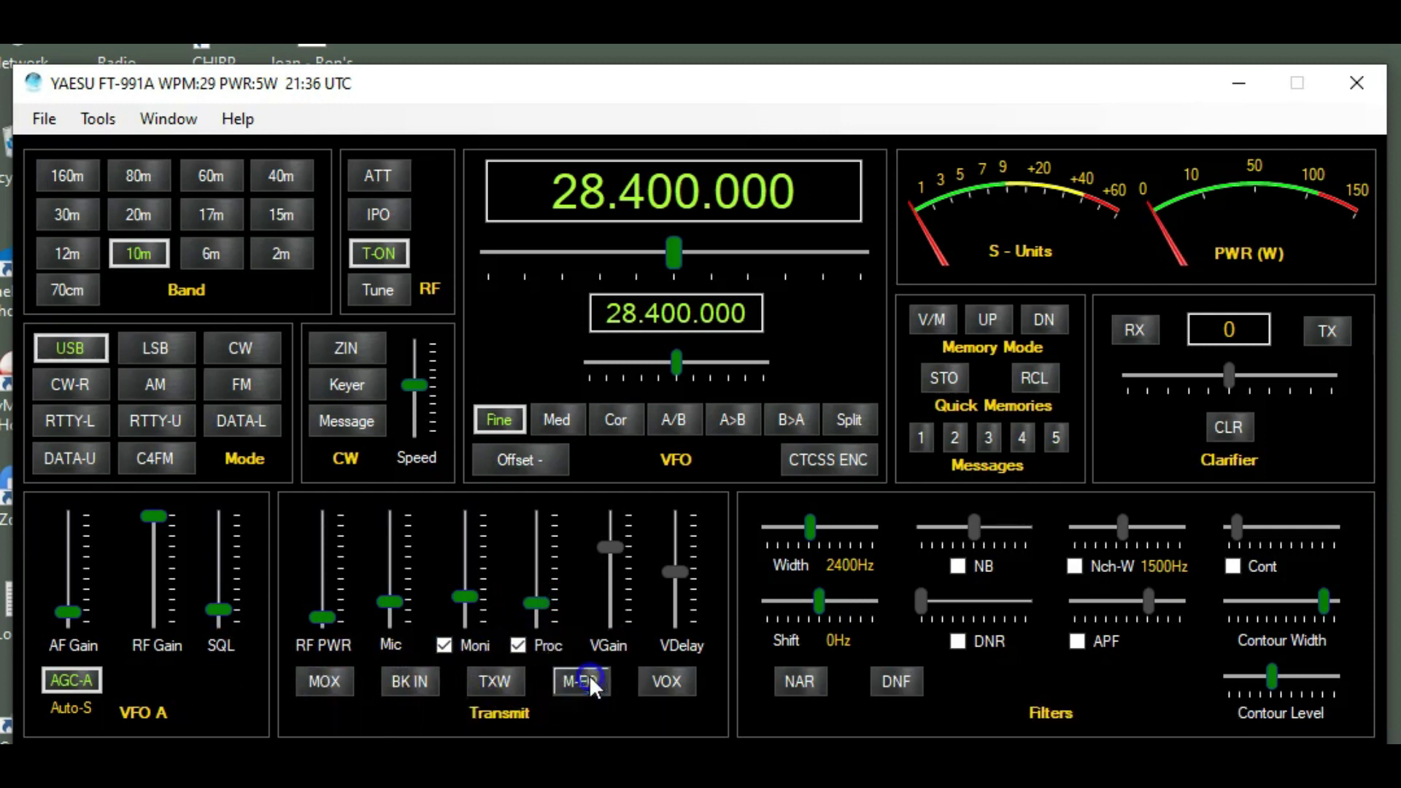
left_click(520, 646)
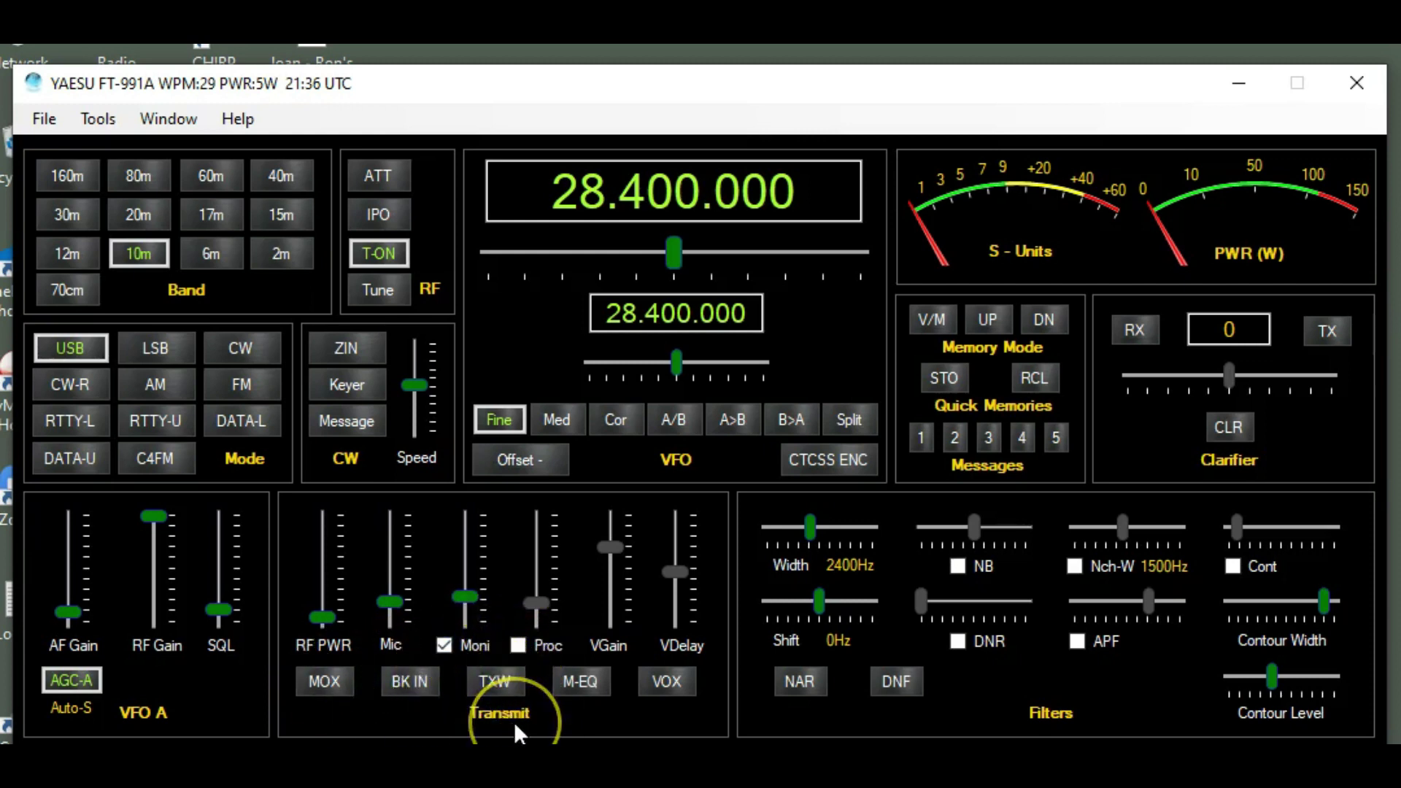
- Key MOX to test transmit, then re-enable Proc and the M-EQ mic equalizer
left_click(330, 681)
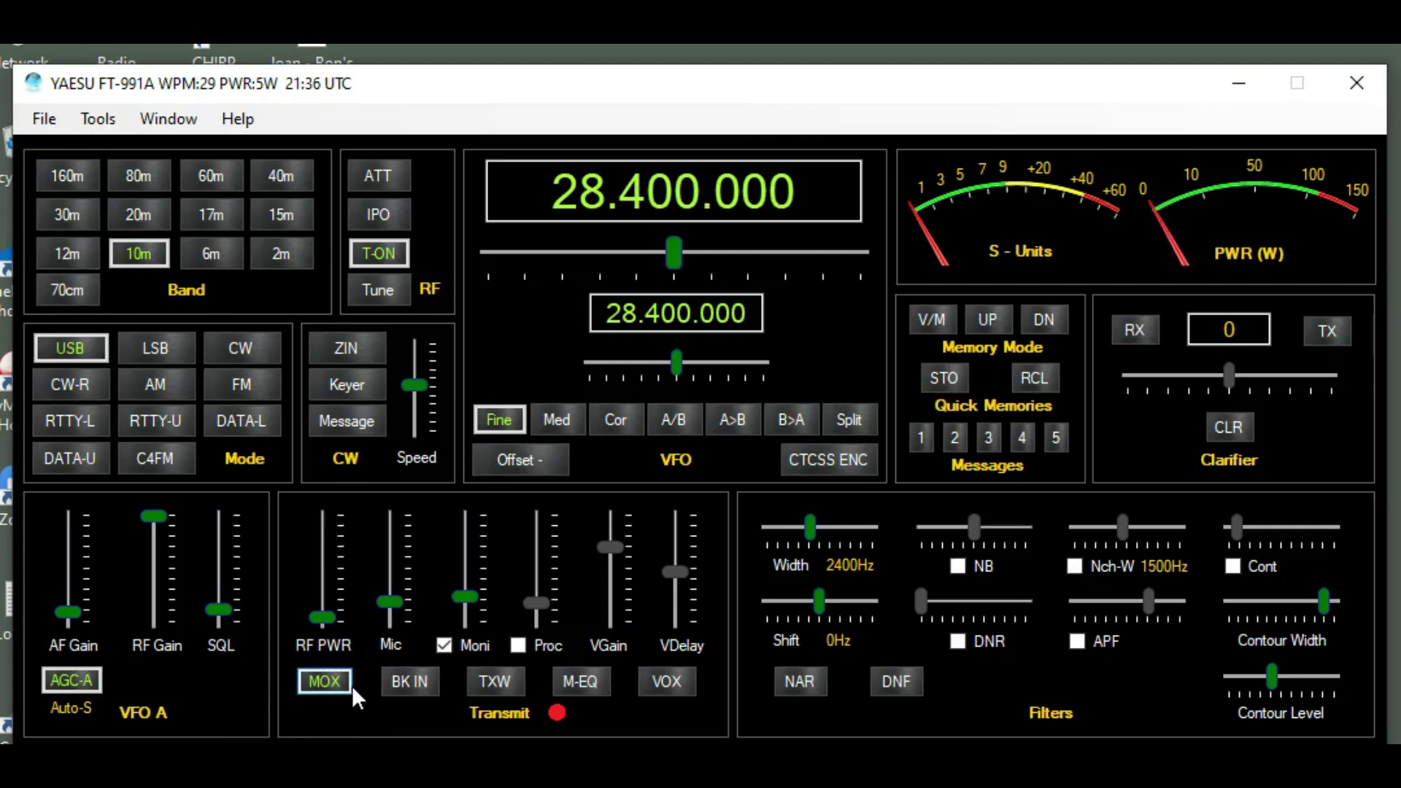
left_click(517, 645)
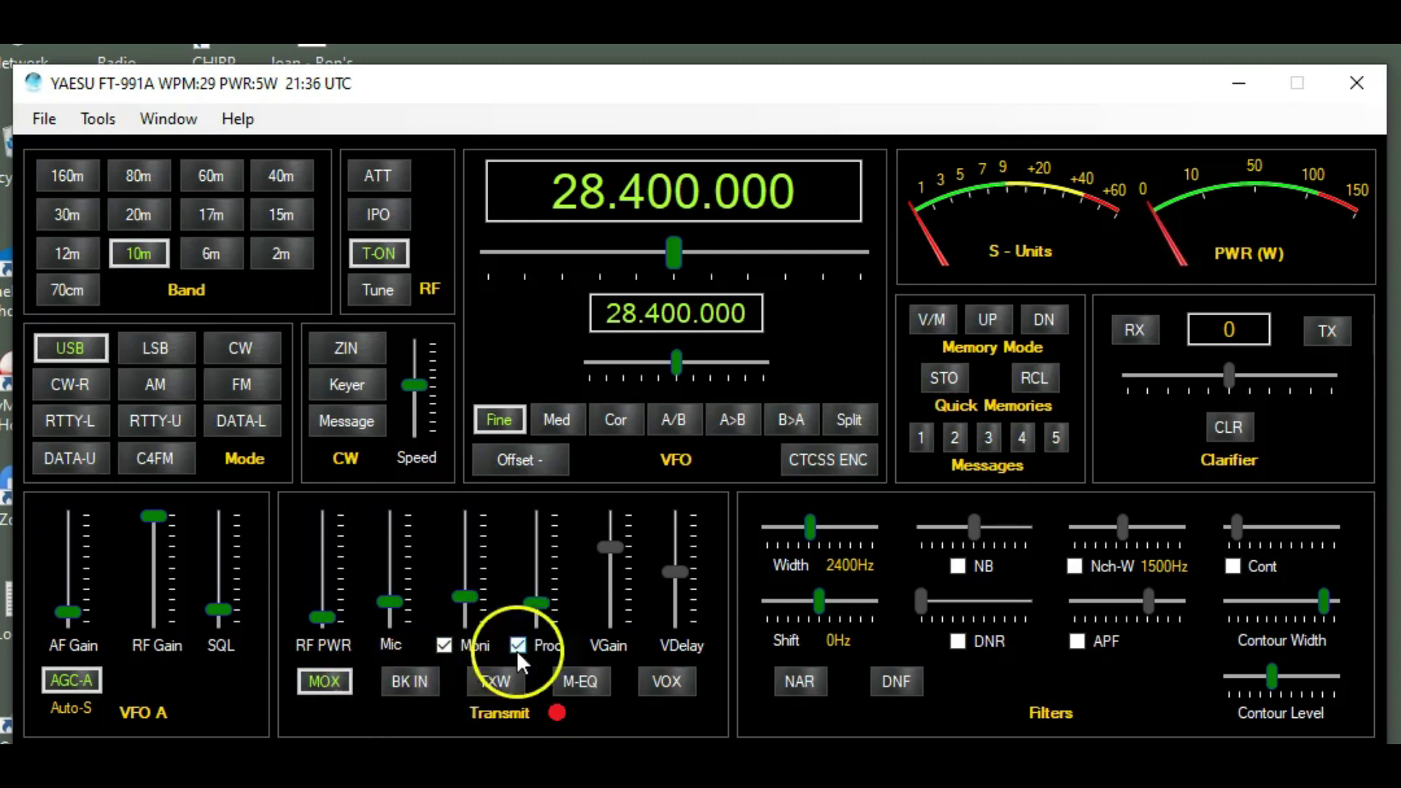
left_click(597, 679)
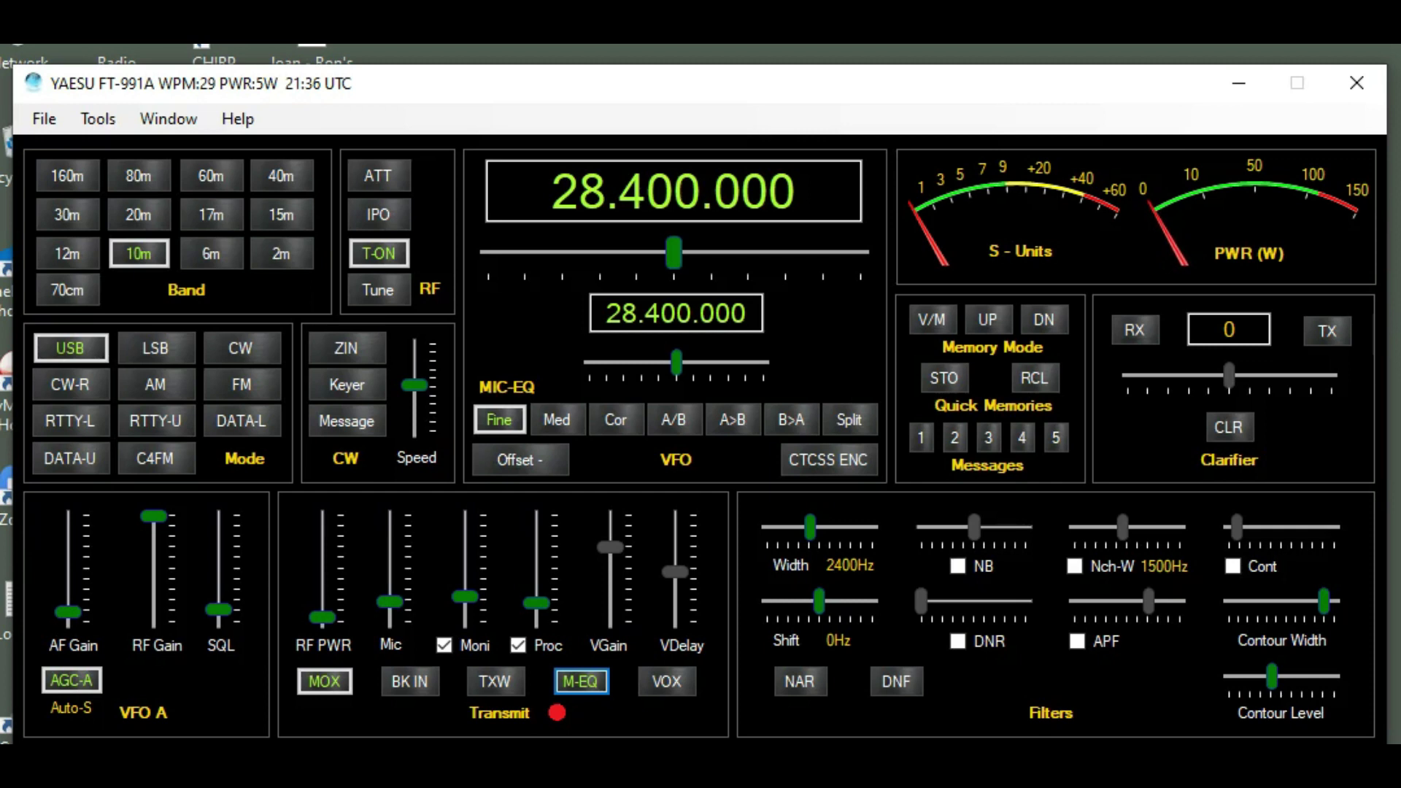
- Untick Moni in the FT-991A software's Transmit section, leaving the transmitter keyed
left_click(441, 647)
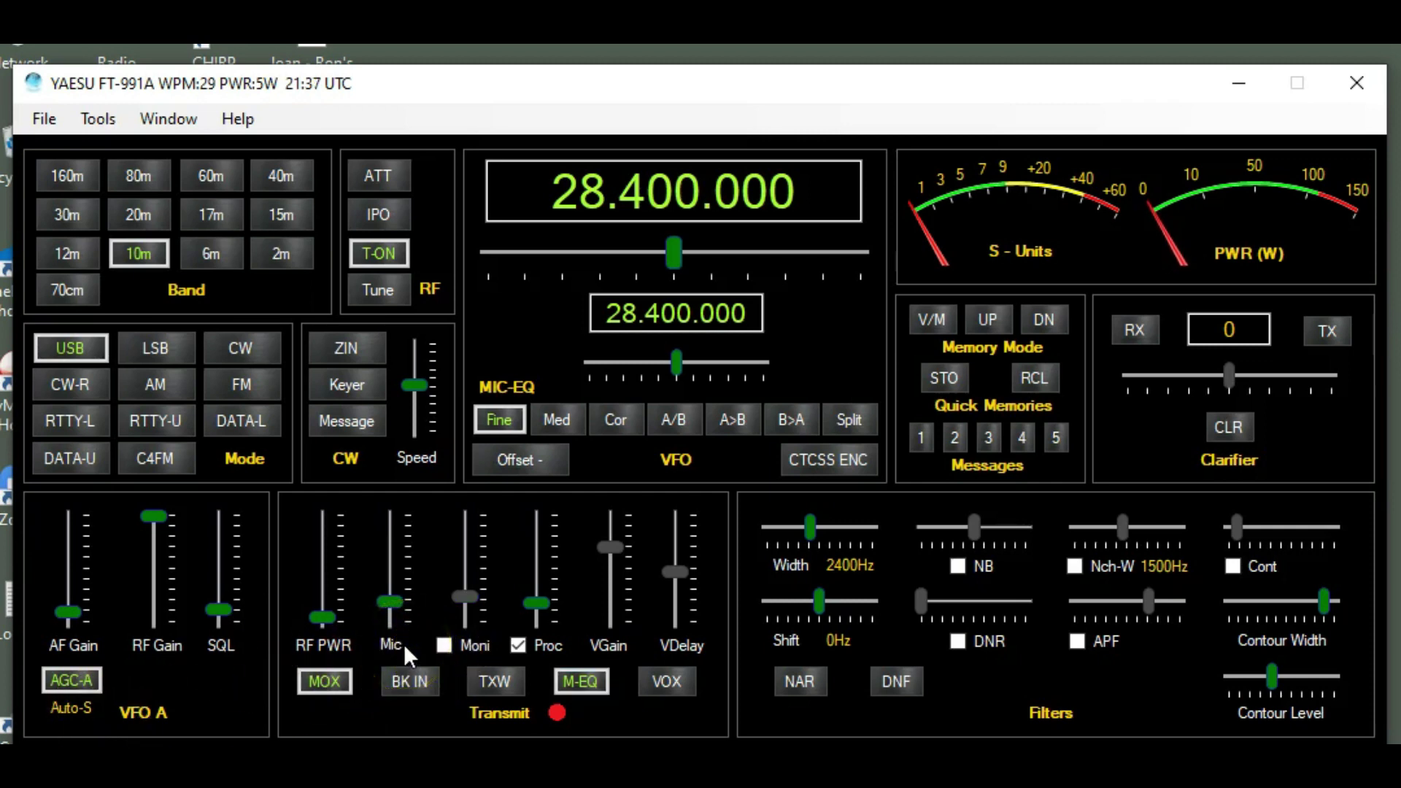